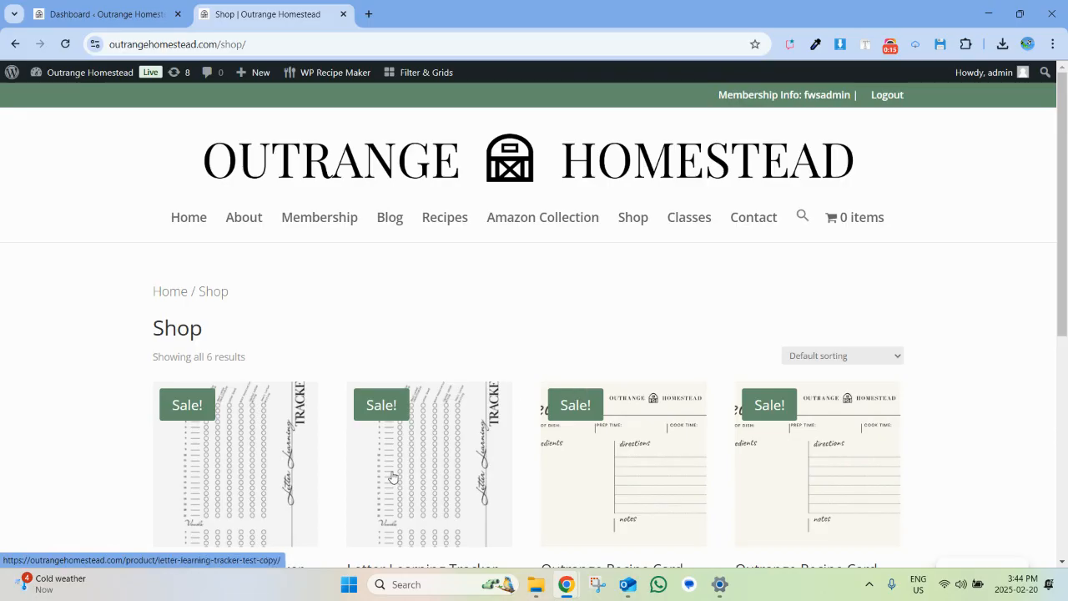
Look over the products listed on the shop page.
{"action": "scroll", "coordinate": [49, 441], "scroll_direction": "down", "scroll_amount": 2}
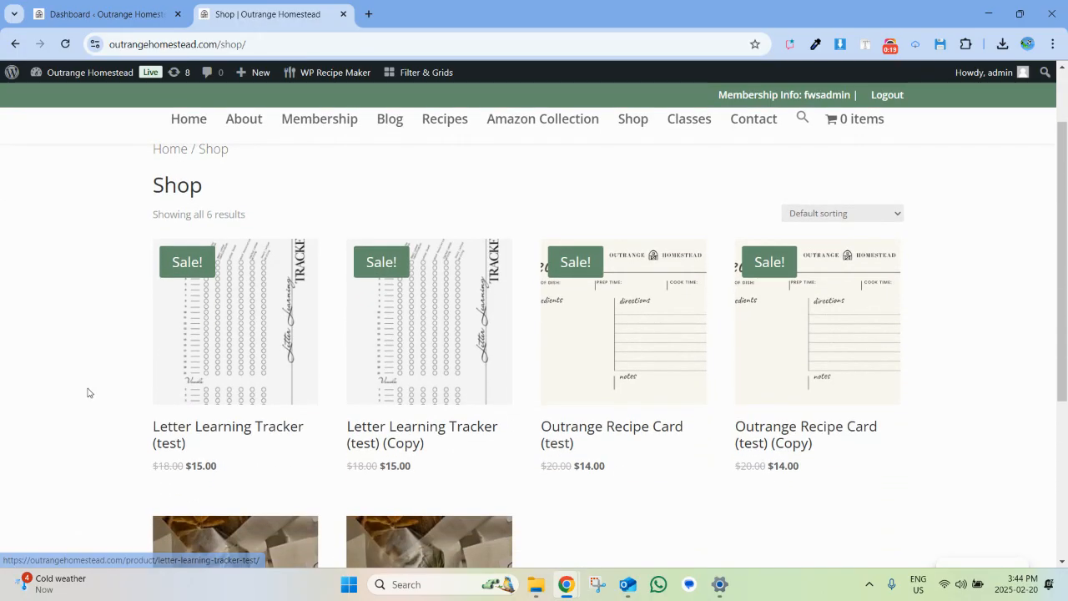
{"action": "scroll", "coordinate": [87, 393], "scroll_direction": "up", "scroll_amount": 1}
{"action": "scroll", "coordinate": [88, 393], "scroll_direction": "down", "scroll_amount": 1}
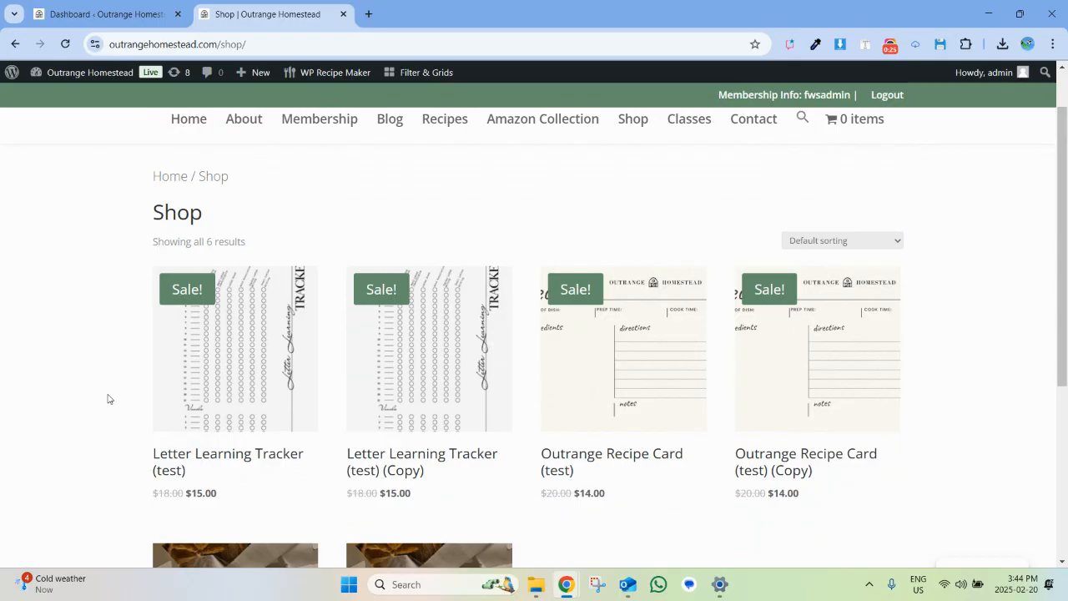
{"action": "scroll", "coordinate": [107, 399], "scroll_direction": "up", "scroll_amount": 2}
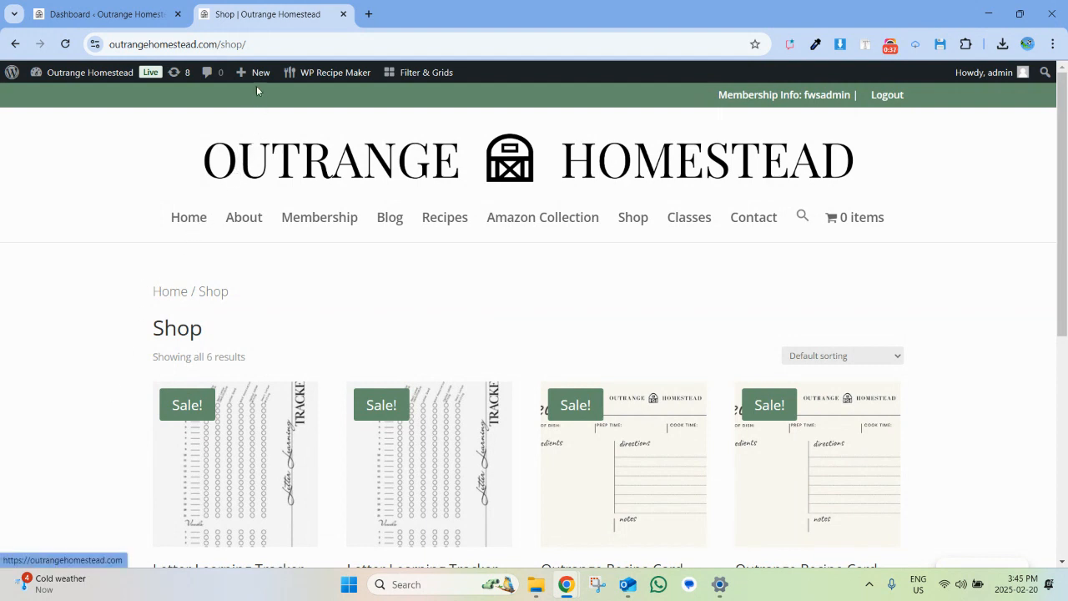
Open the form for adding a new product from the site's admin dashboard.
{"action": "mouse_move", "coordinate": [250, 72]}
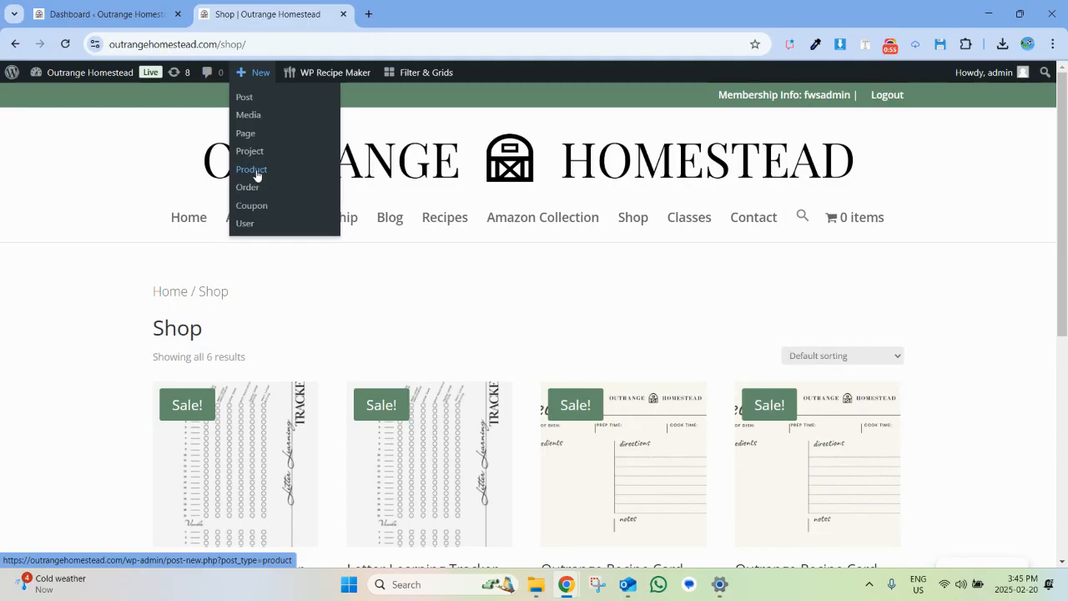
{"action": "left_click", "coordinate": [105, 14]}
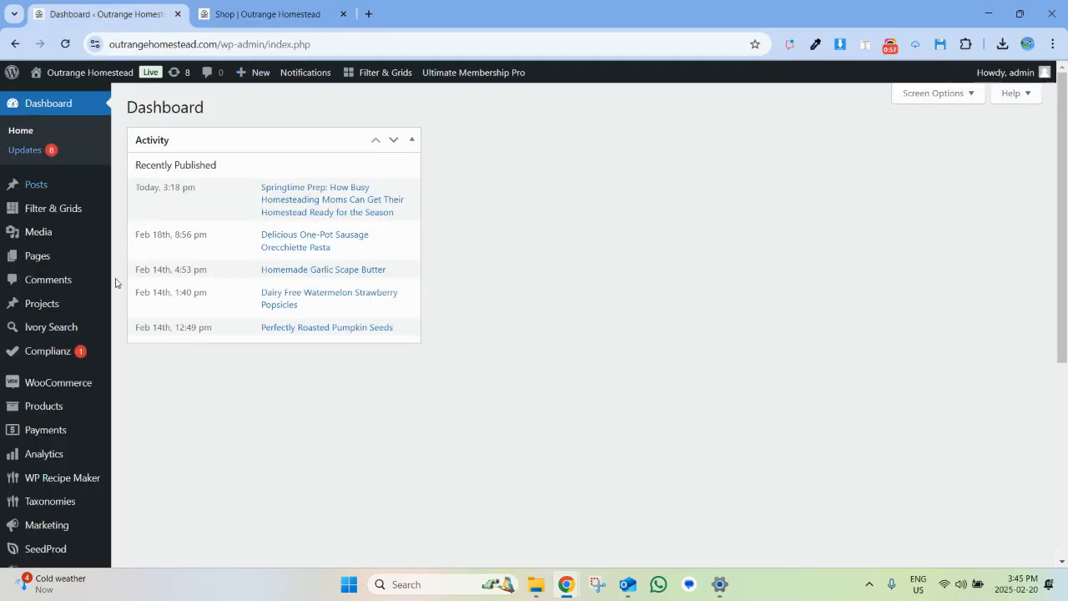
{"action": "scroll", "coordinate": [146, 408], "scroll_direction": "down", "scroll_amount": 1}
{"action": "scroll", "coordinate": [146, 408], "scroll_direction": "down", "scroll_amount": 1}
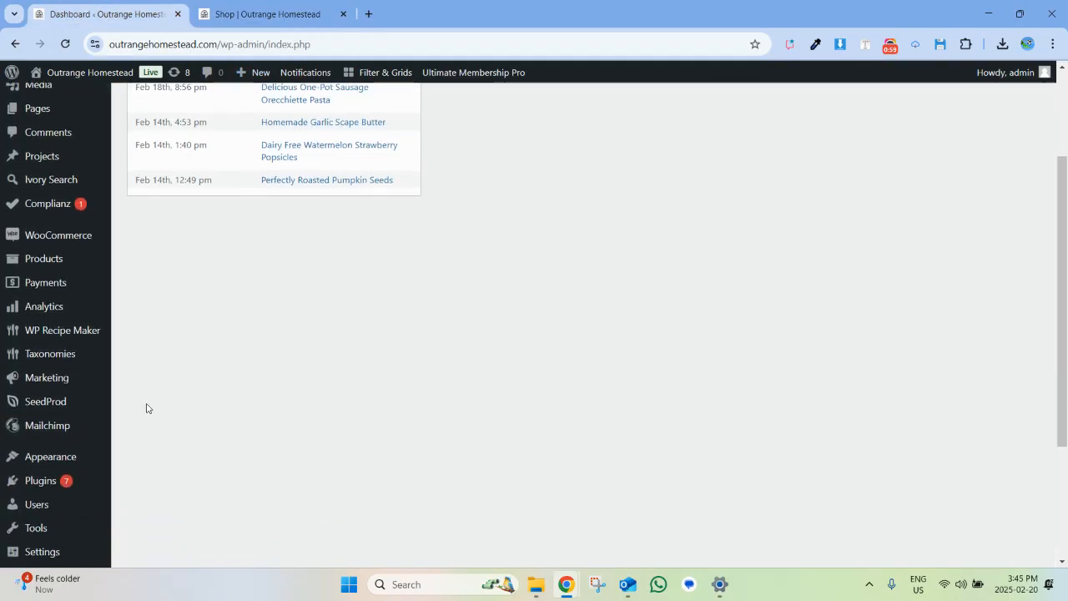
{"action": "mouse_move", "coordinate": [37, 267]}
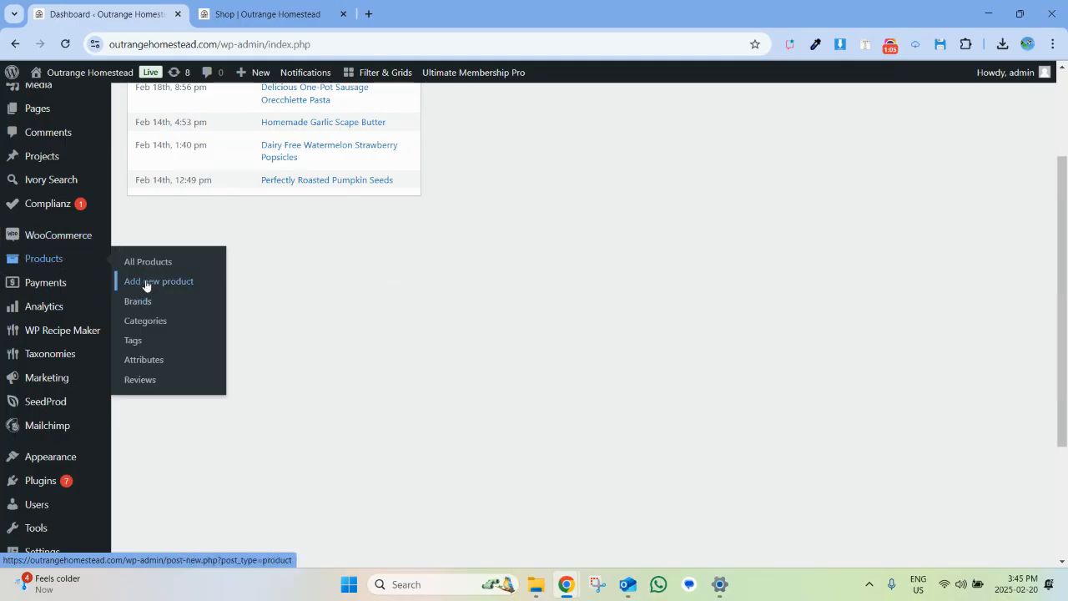
{"action": "left_click", "coordinate": [240, 13]}
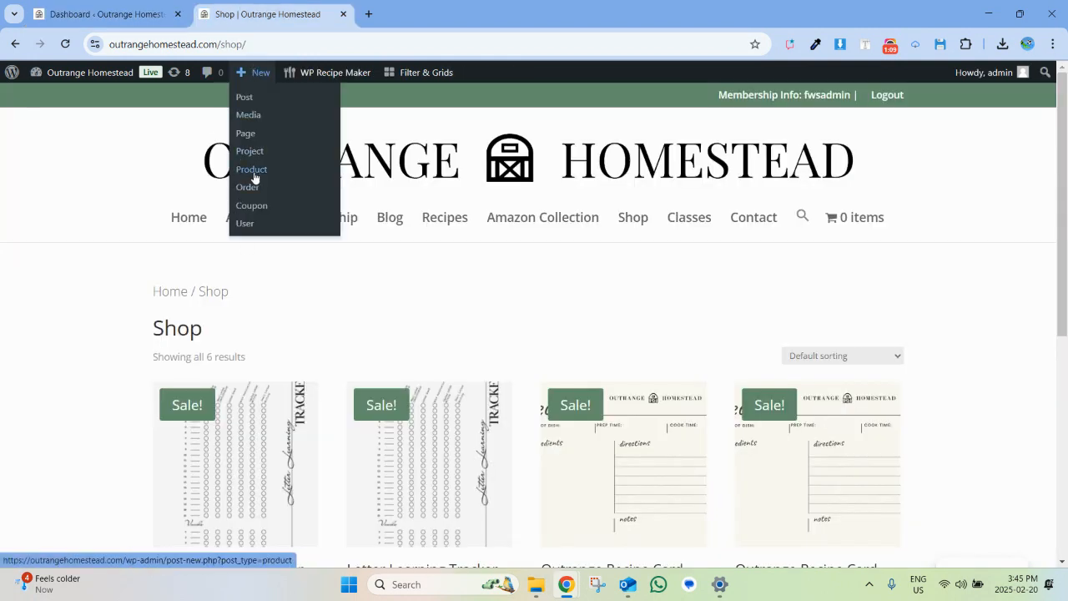
{"action": "left_click", "coordinate": [87, 13]}
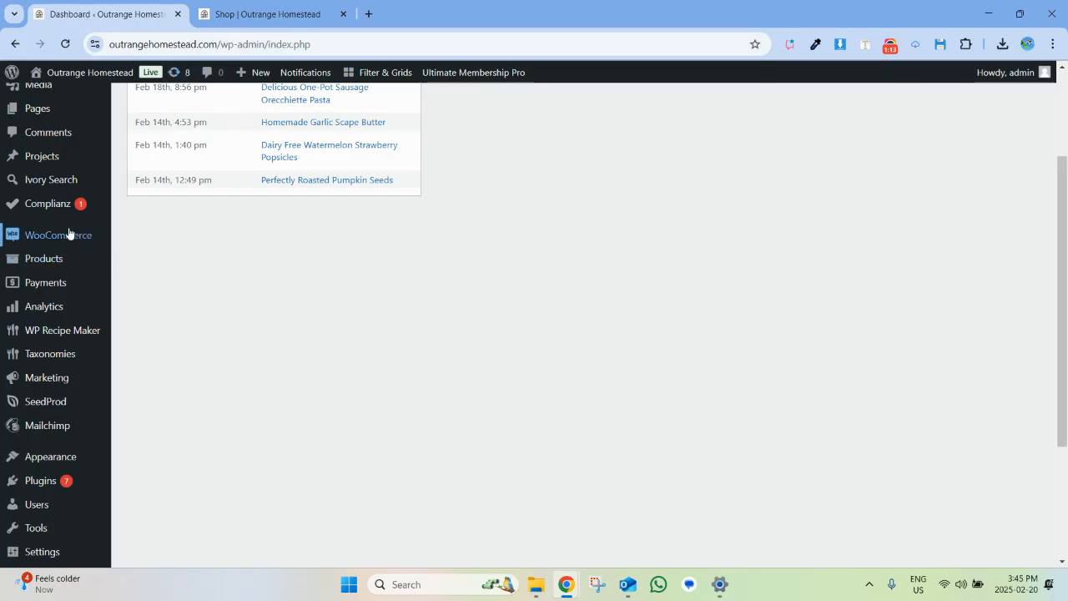
{"action": "left_click", "coordinate": [128, 290]}
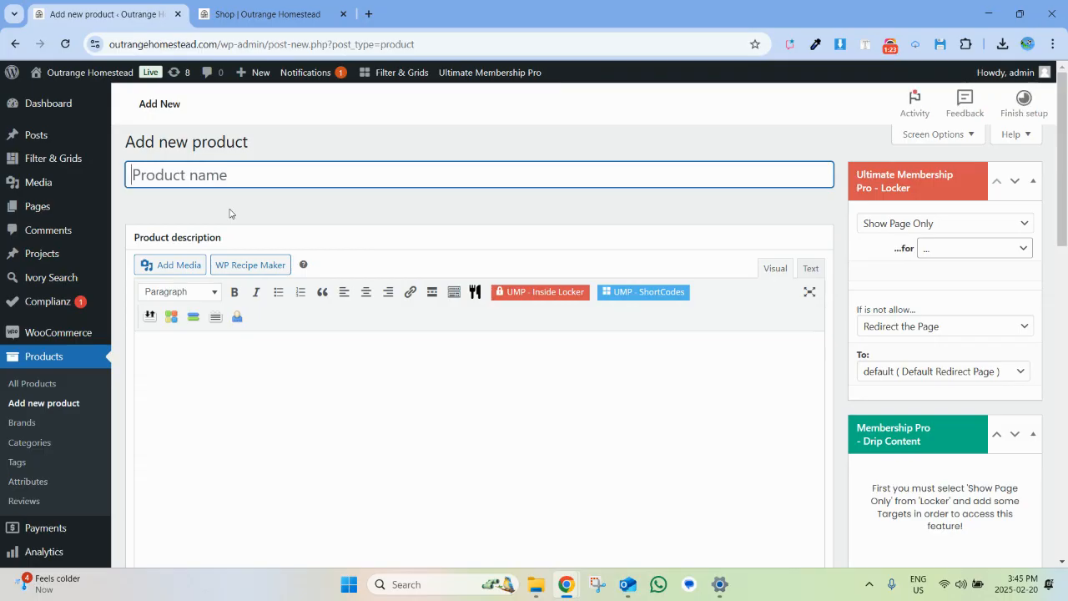
Name the new product "Homeschool Schedule Template (Demo Only)".
{"action": "type", "text": "Homesch"}
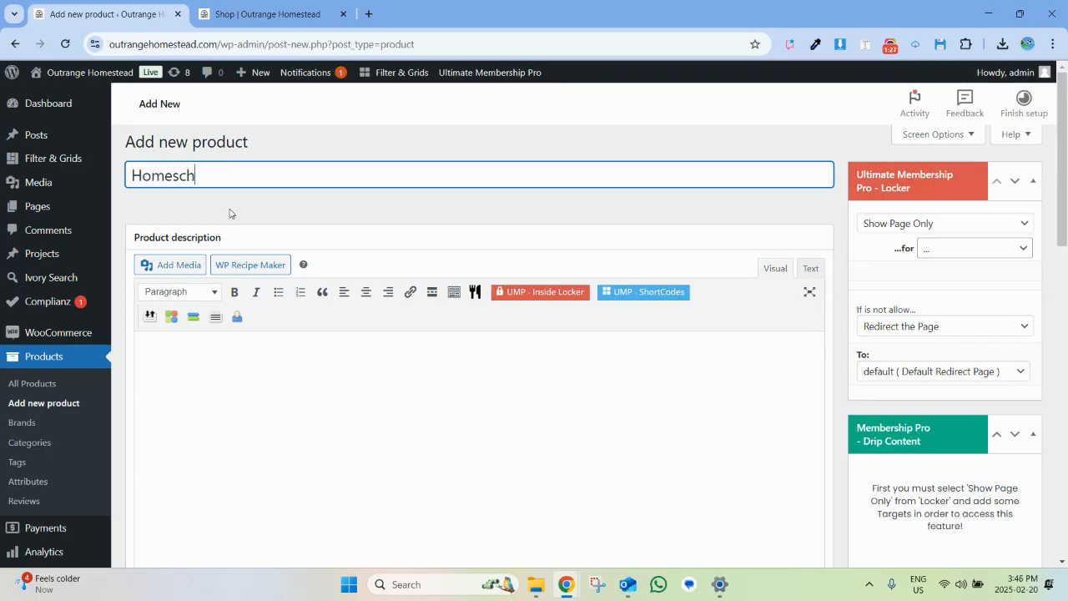
{"action": "type", "text": "ool Sho"}
{"action": "type", "text": "hedule"}
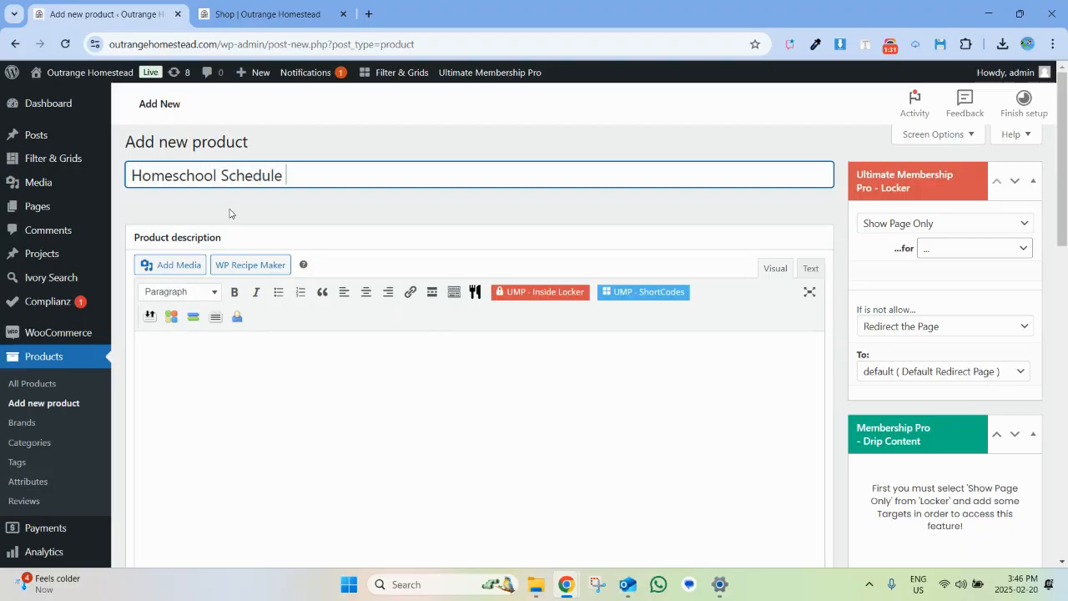
{"action": "type", "text": " Templa"}
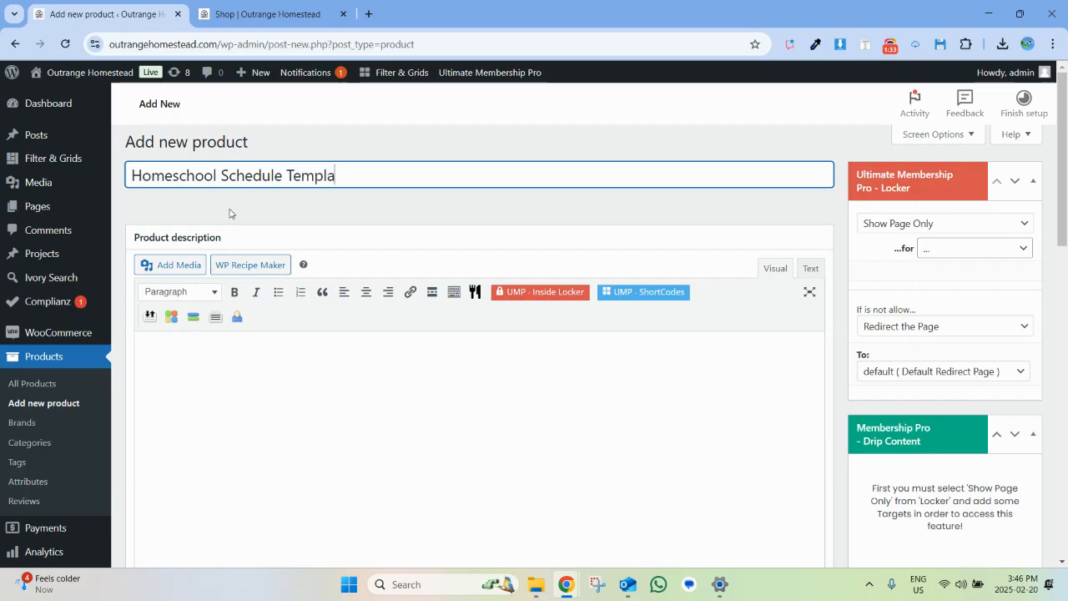
{"action": "type", "text": "te (Demo Only"}
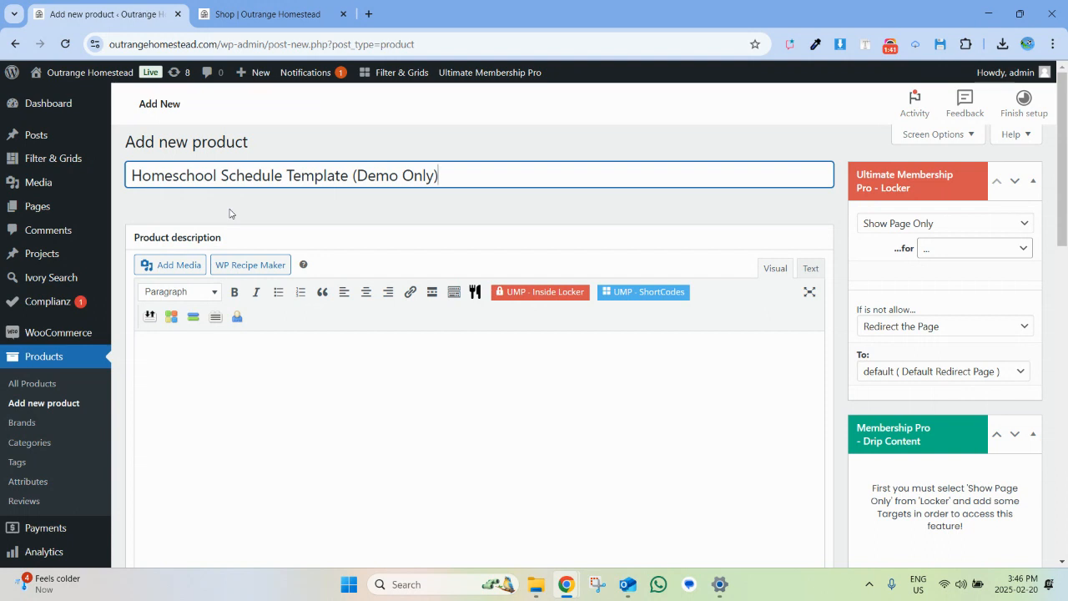
Mark the simple product as downloadable and set its regular price to 19.99 dollars.
{"action": "scroll", "coordinate": [353, 329], "scroll_direction": "down", "scroll_amount": 3}
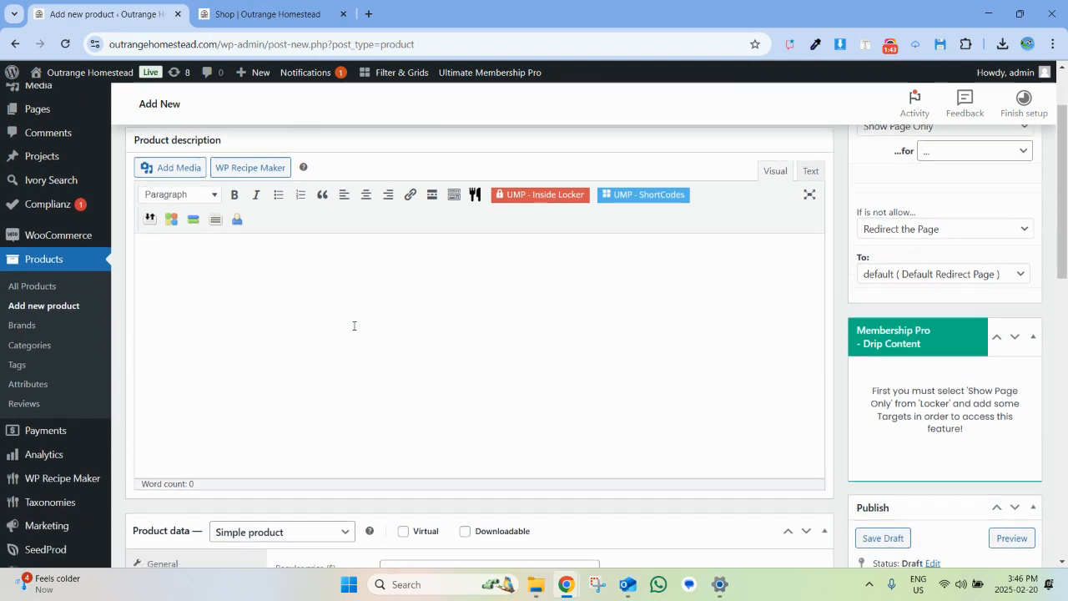
{"action": "scroll", "coordinate": [353, 325], "scroll_direction": "down", "scroll_amount": 5}
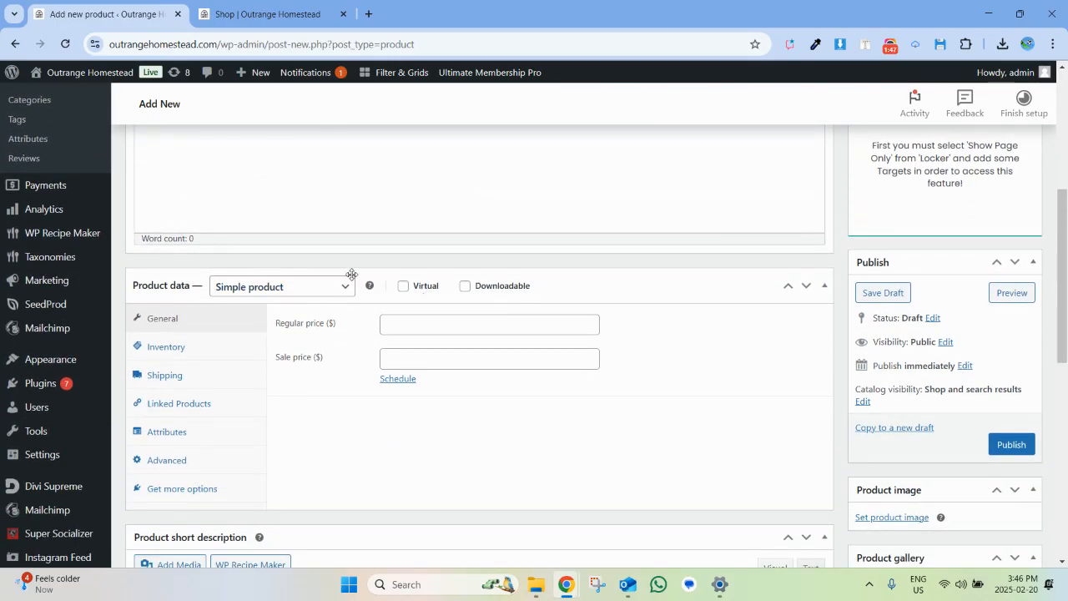
{"action": "left_click", "coordinate": [466, 287]}
{"action": "left_click", "coordinate": [406, 327]}
{"action": "type", "text": "19.99"}
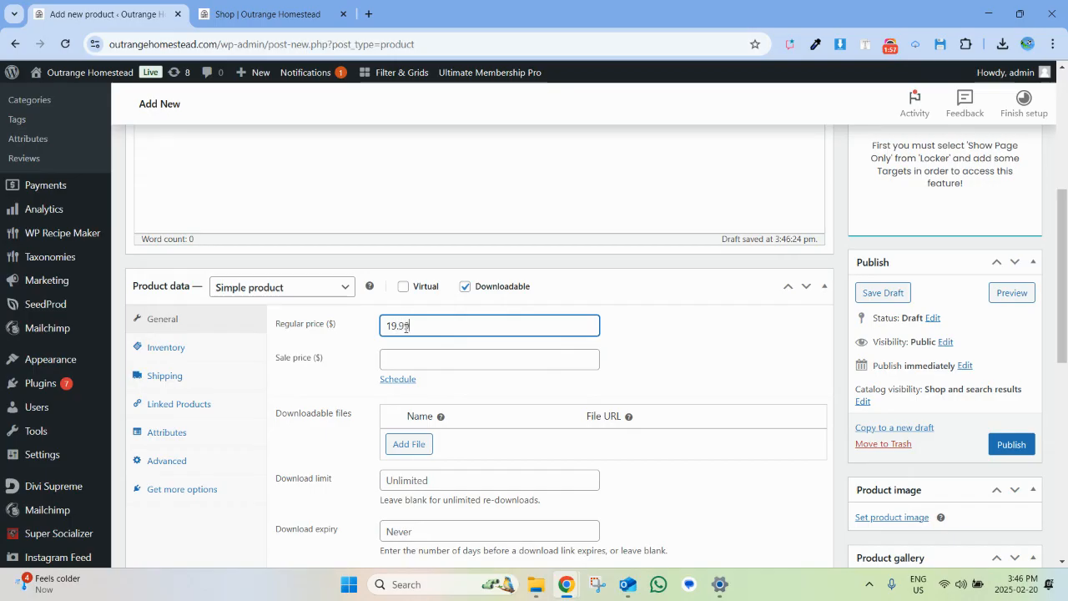
Set the product's sale price to 14.99 dollars.
{"action": "left_click", "coordinate": [408, 368]}
{"action": "type", "text": "14.99"}
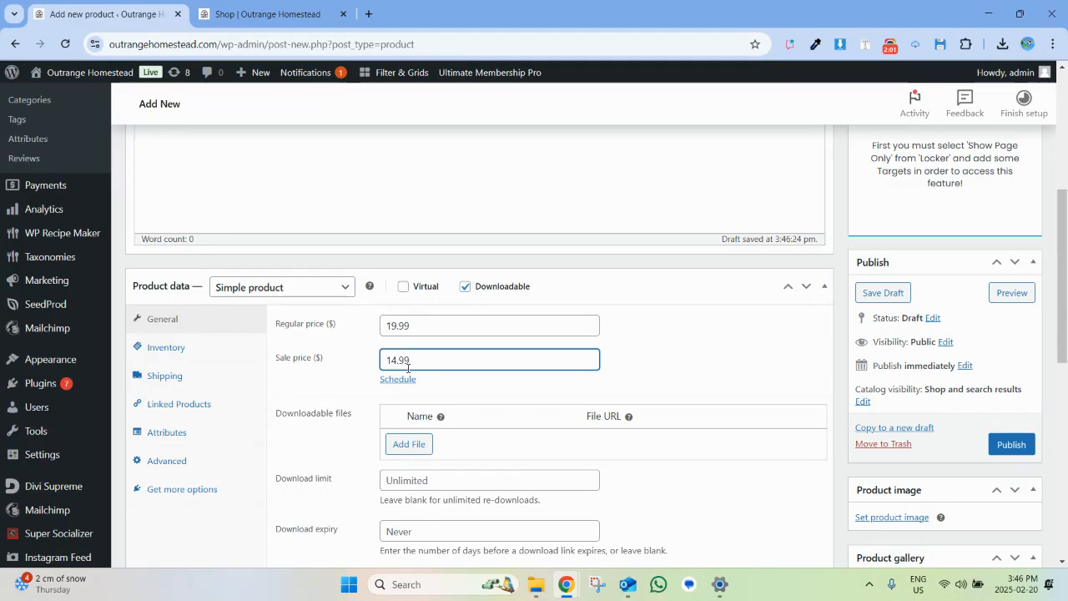
{"action": "key", "text": "BackSpace"}
{"action": "key", "text": "BackSpace"}
{"action": "type", "text": "14"}
{"action": "left_click", "coordinate": [657, 359]}
Review the downloadable files, download limit and download expiry settings in the product data.
{"action": "scroll", "coordinate": [657, 359], "scroll_direction": "down", "scroll_amount": 1}
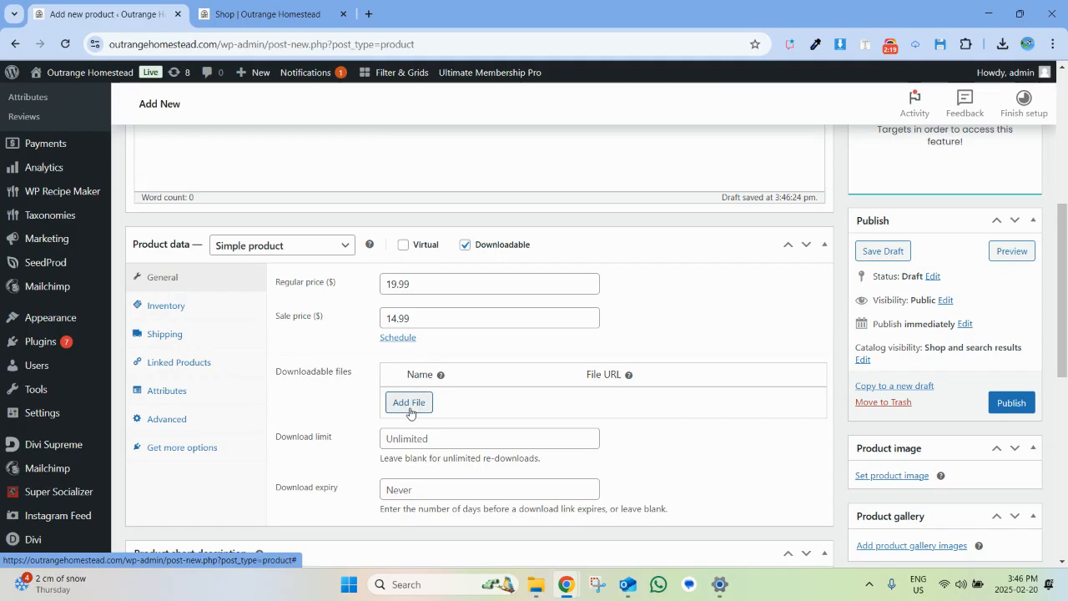
{"action": "scroll", "coordinate": [409, 412], "scroll_direction": "down", "scroll_amount": 1}
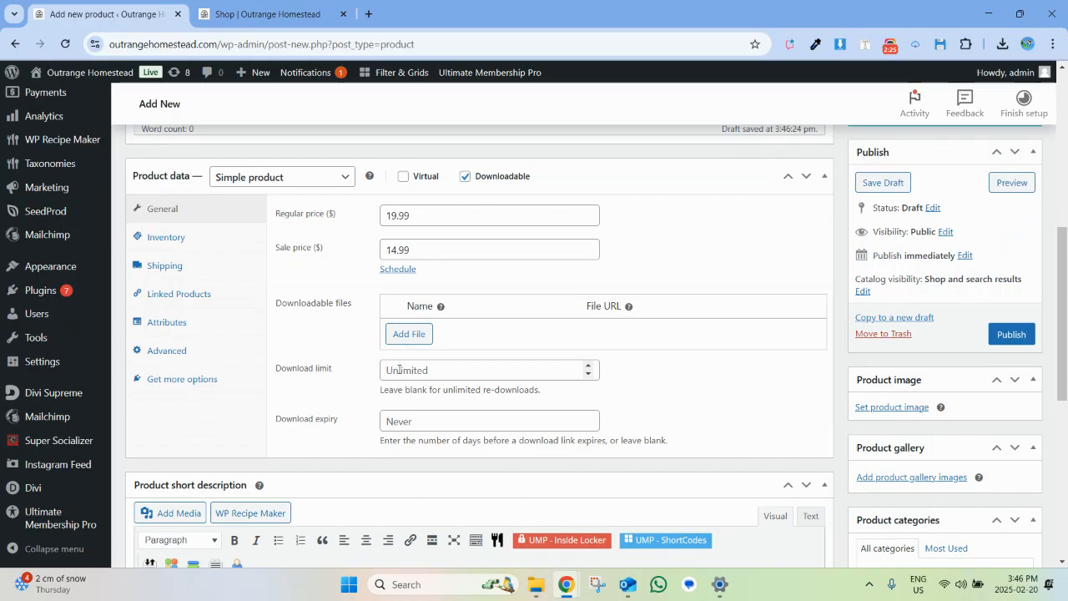
{"action": "scroll", "coordinate": [399, 373], "scroll_direction": "up", "scroll_amount": 2}
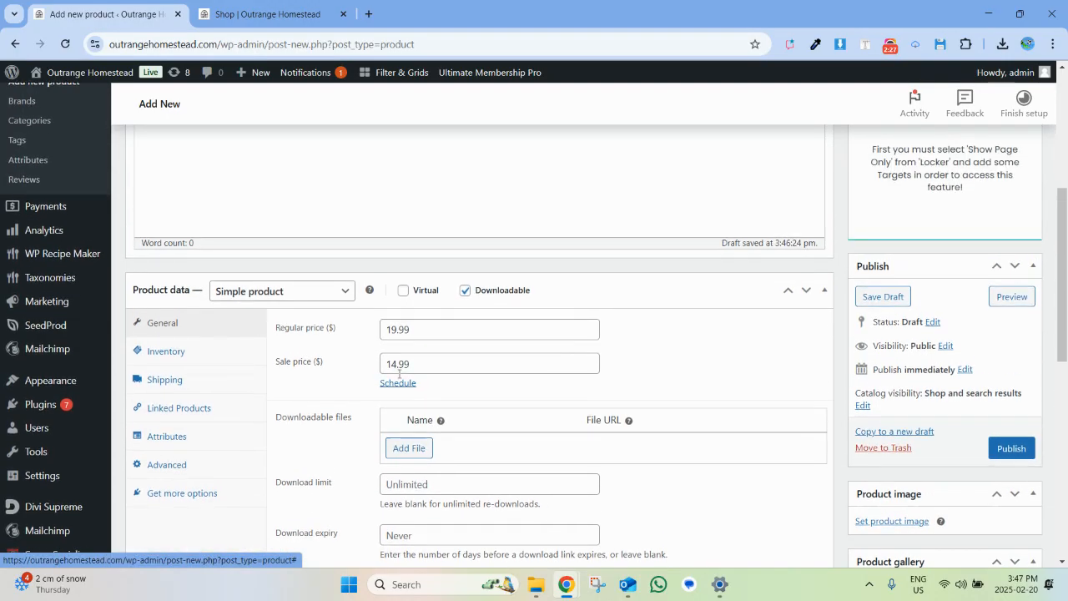
{"action": "scroll", "coordinate": [405, 371], "scroll_direction": "up", "scroll_amount": 3}
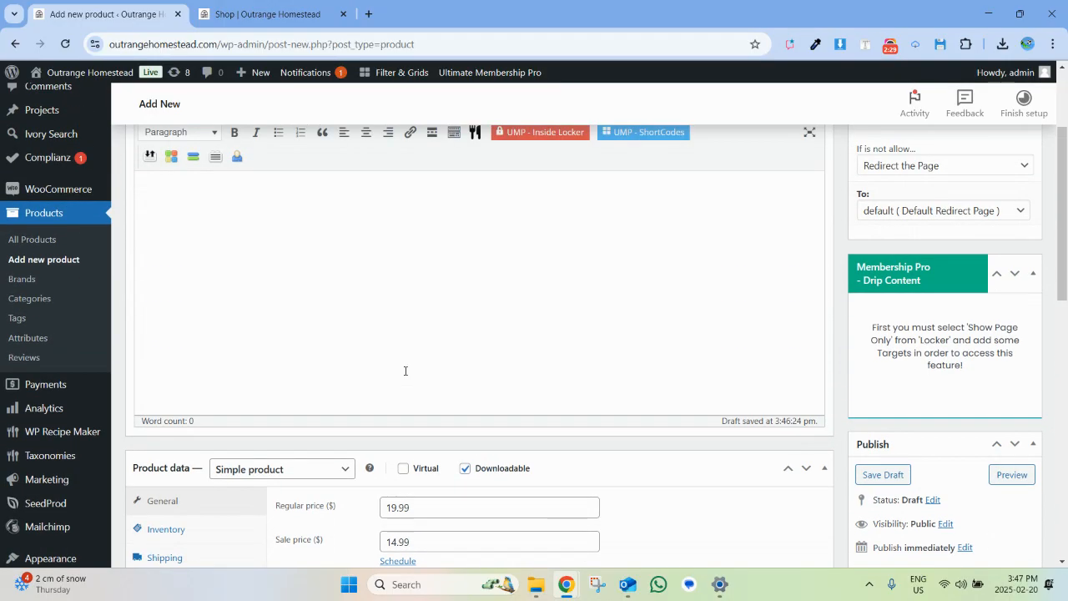
Set the barn logo cropped-Logo-Copy.jpg from the media library as the product image.
{"action": "scroll", "coordinate": [405, 371], "scroll_direction": "down", "scroll_amount": 7}
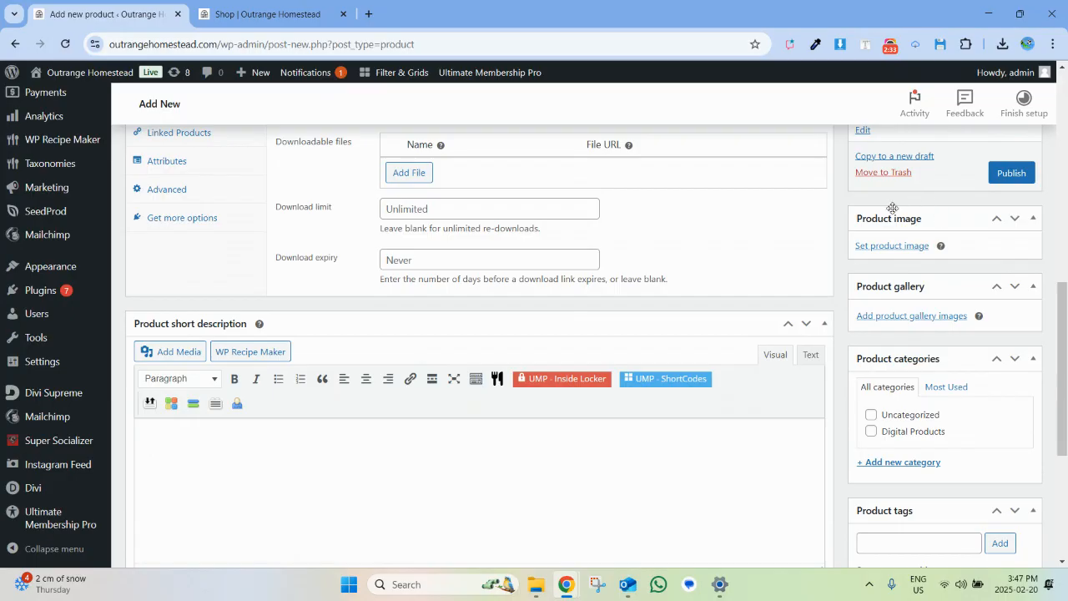
{"action": "scroll", "coordinate": [889, 242], "scroll_direction": "down", "scroll_amount": 1}
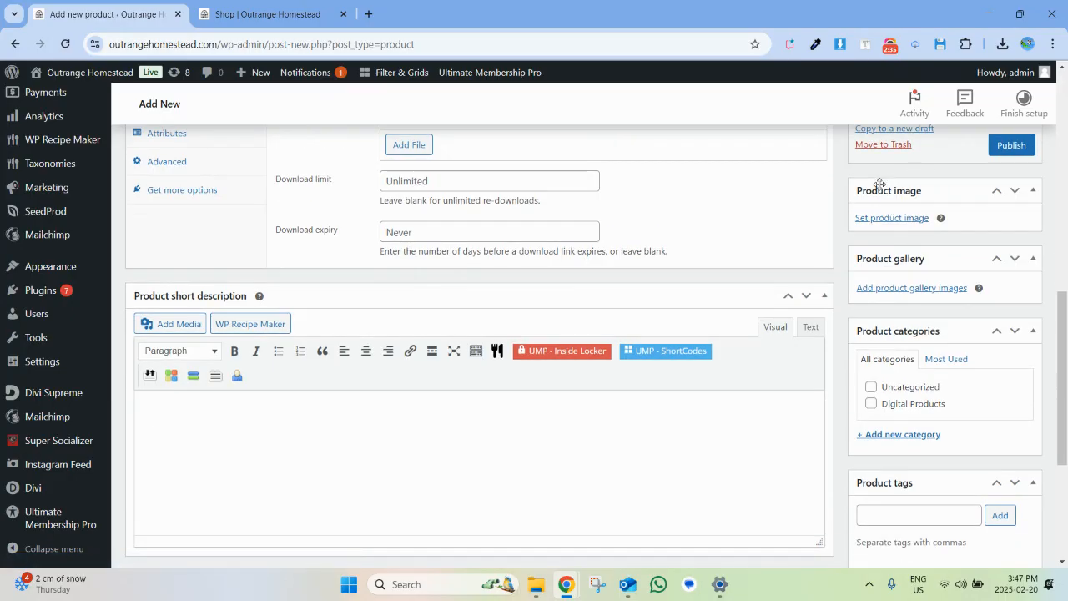
{"action": "left_click", "coordinate": [893, 220]}
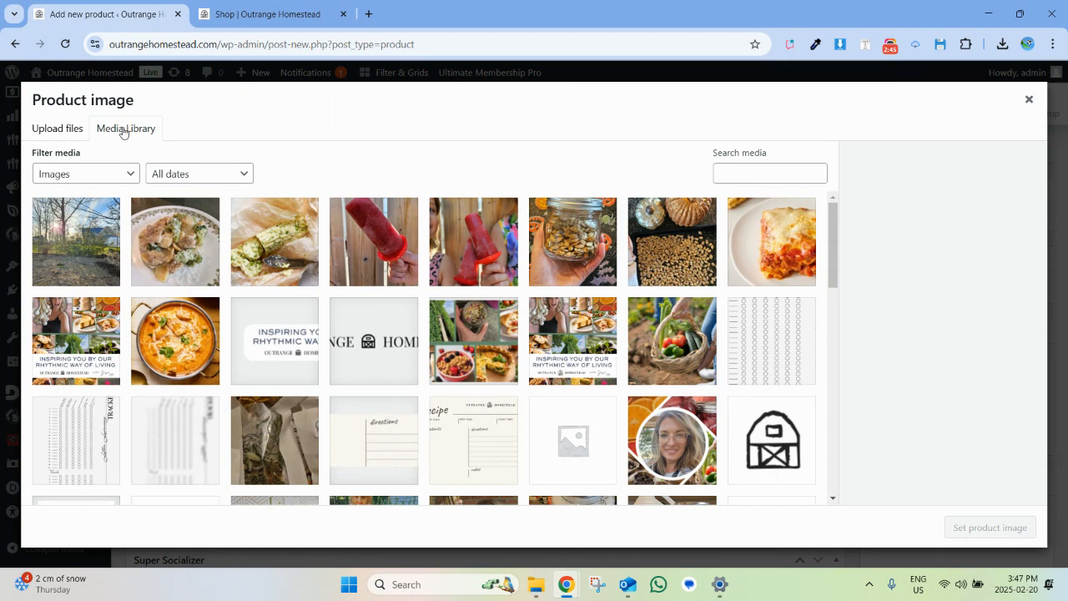
{"action": "left_click", "coordinate": [61, 131]}
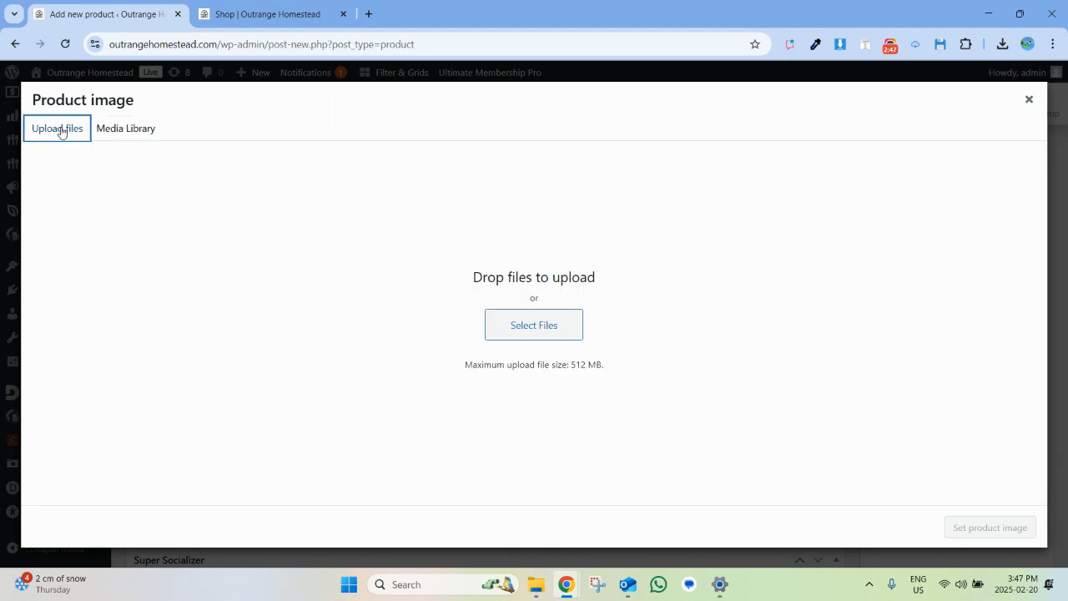
{"action": "left_click", "coordinate": [124, 128]}
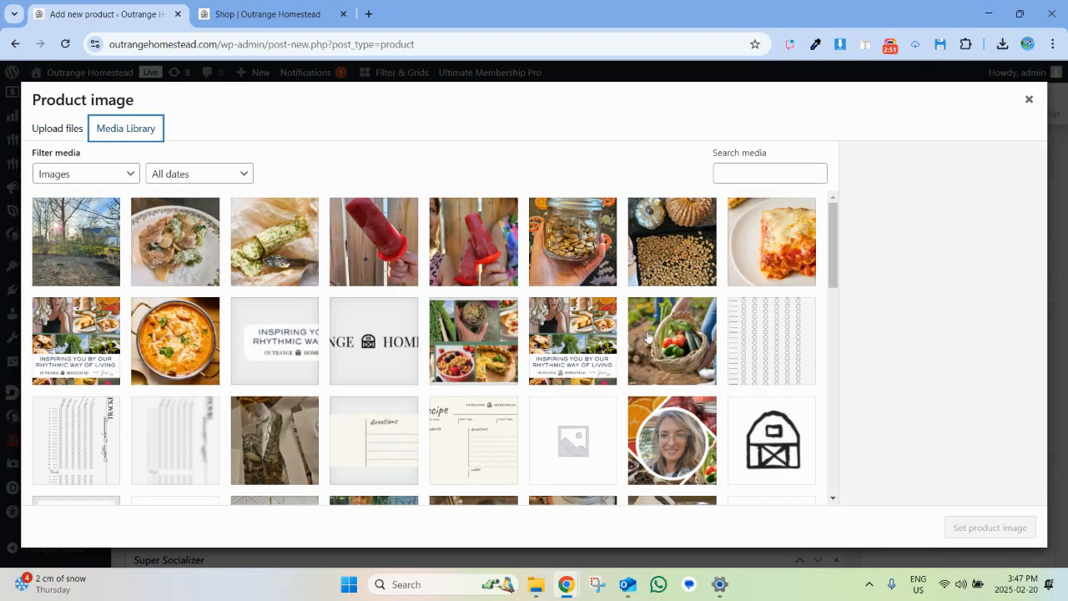
{"action": "scroll", "coordinate": [647, 335], "scroll_direction": "down", "scroll_amount": 2}
{"action": "scroll", "coordinate": [648, 335], "scroll_direction": "down", "scroll_amount": 1}
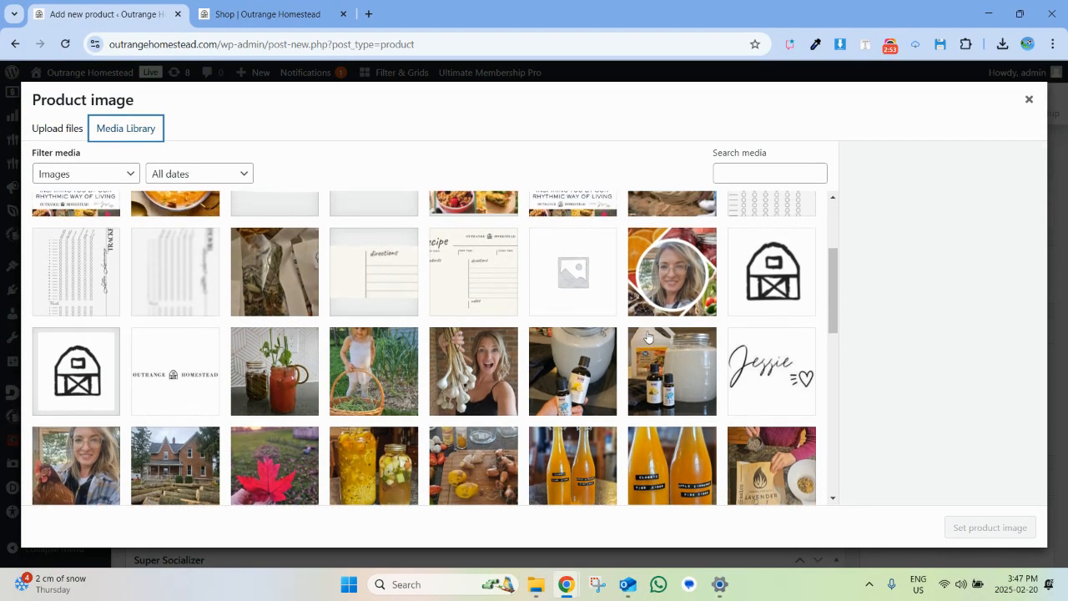
{"action": "scroll", "coordinate": [648, 335], "scroll_direction": "up", "scroll_amount": 1}
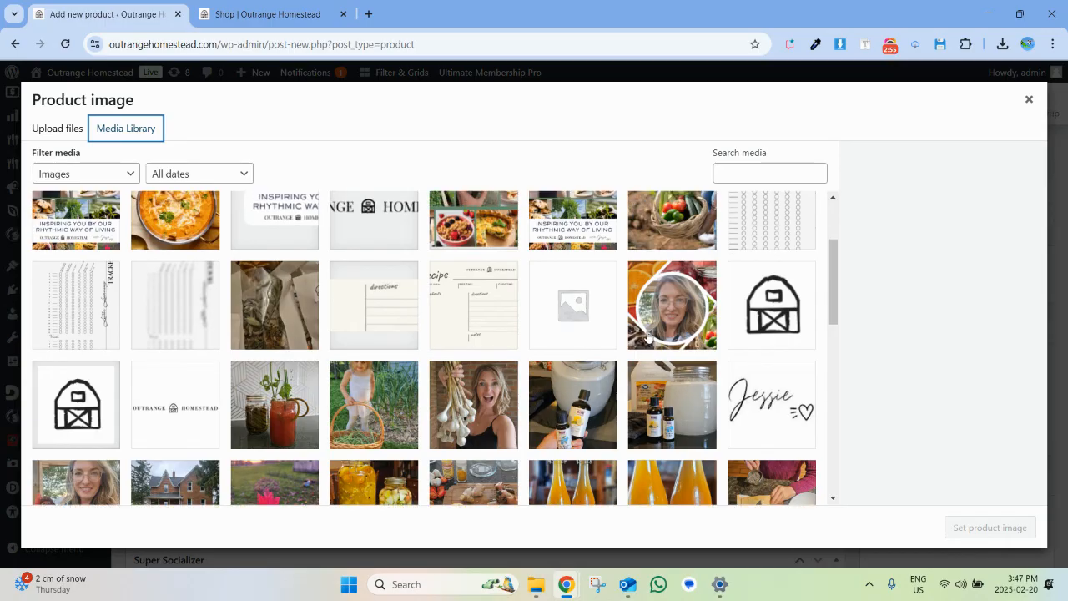
{"action": "scroll", "coordinate": [735, 315], "scroll_direction": "down", "scroll_amount": 3}
{"action": "scroll", "coordinate": [735, 316], "scroll_direction": "up", "scroll_amount": 5}
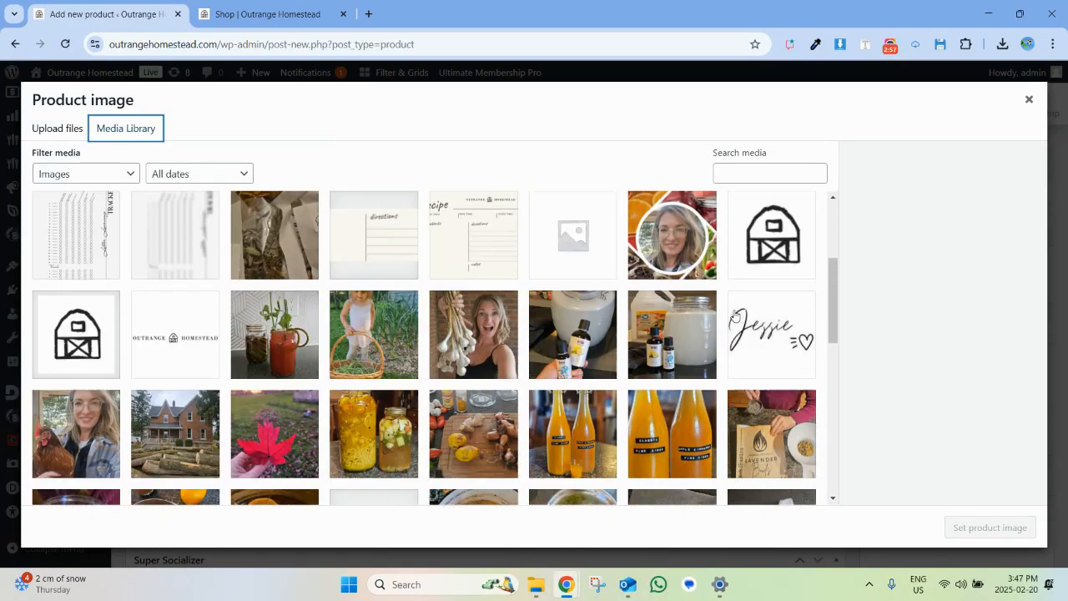
{"action": "left_click", "coordinate": [754, 340]}
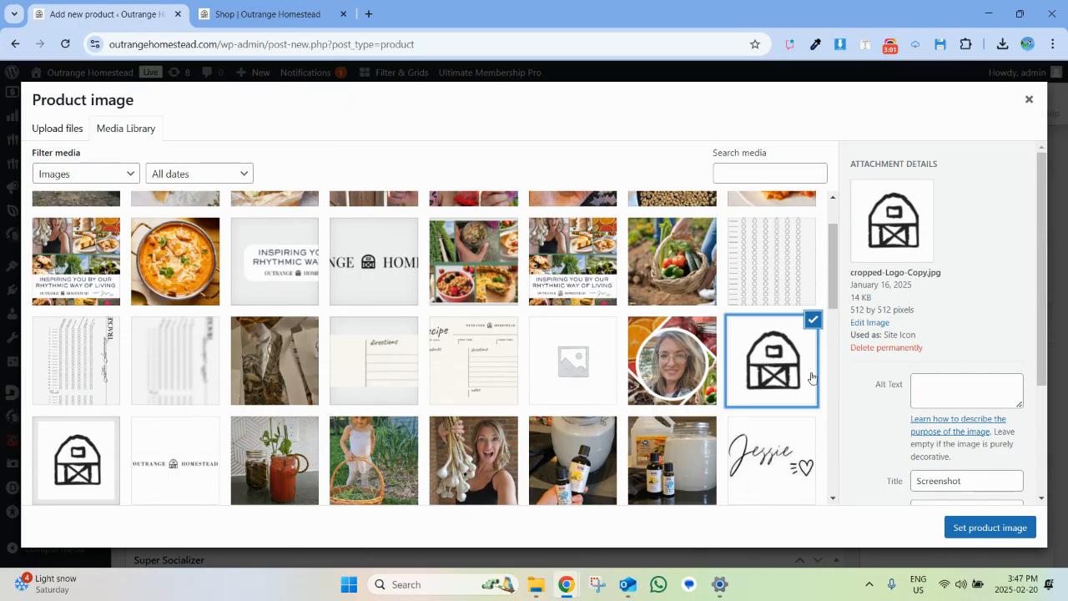
{"action": "left_click", "coordinate": [1005, 527]}
Add the brick house, herb jar, red maple leaf, pickle jars and dried orange slices photos from the media library to the product gallery.
{"action": "scroll", "coordinate": [981, 354], "scroll_direction": "up", "scroll_amount": 2}
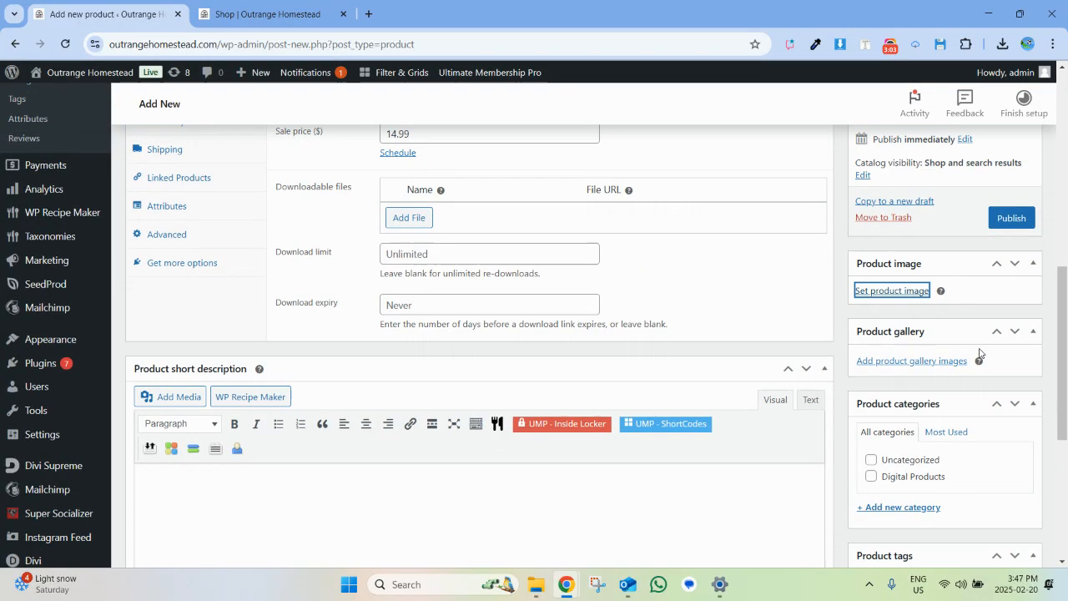
{"action": "scroll", "coordinate": [979, 354], "scroll_direction": "down", "scroll_amount": 2}
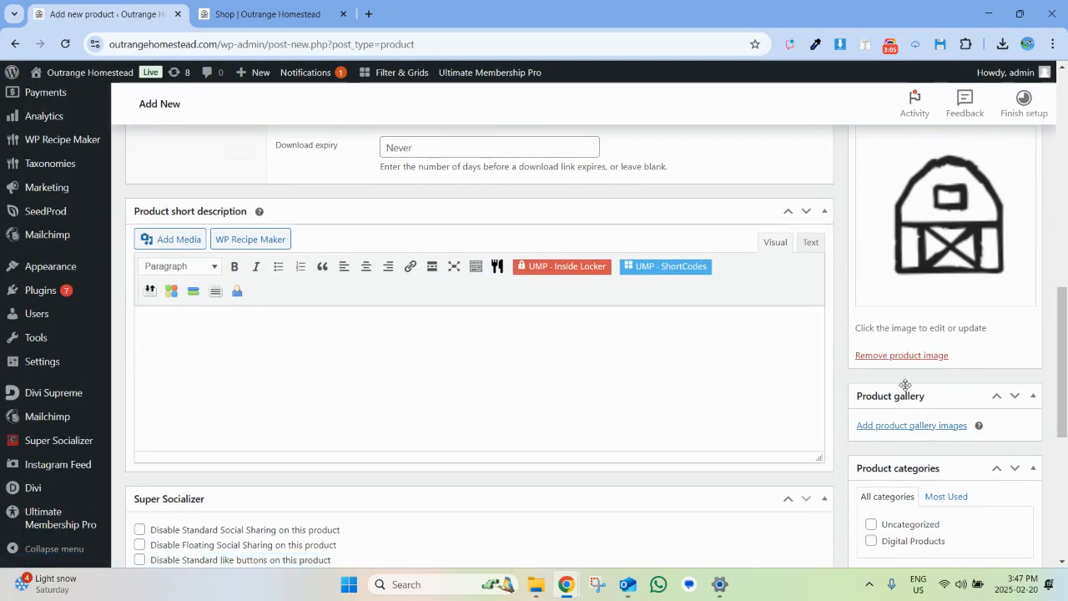
{"action": "left_click", "coordinate": [909, 426]}
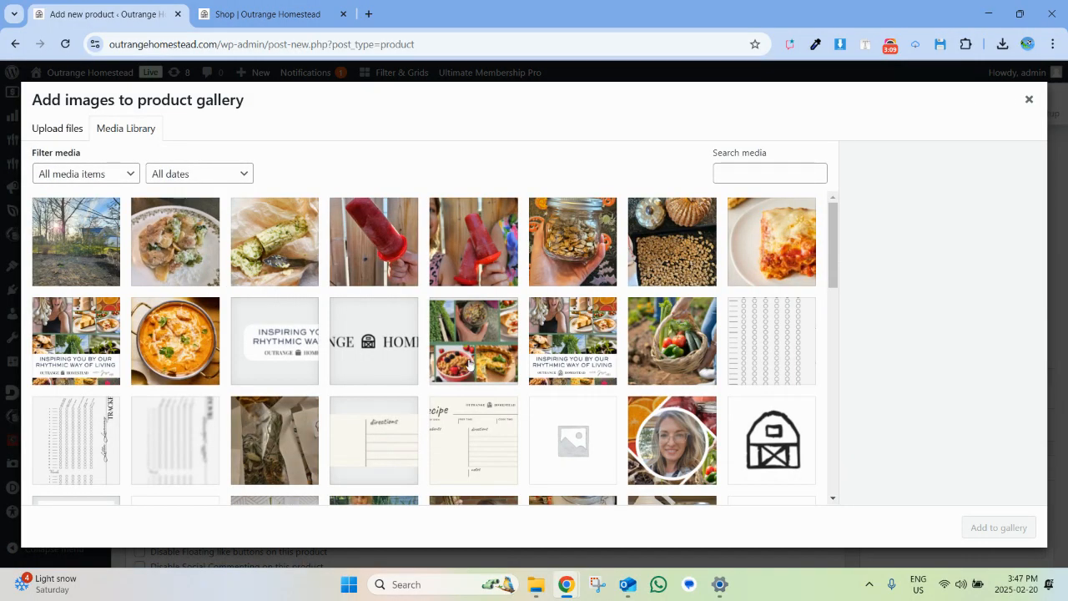
{"action": "scroll", "coordinate": [450, 348], "scroll_direction": "down", "scroll_amount": 2}
{"action": "scroll", "coordinate": [450, 349], "scroll_direction": "down", "scroll_amount": 3}
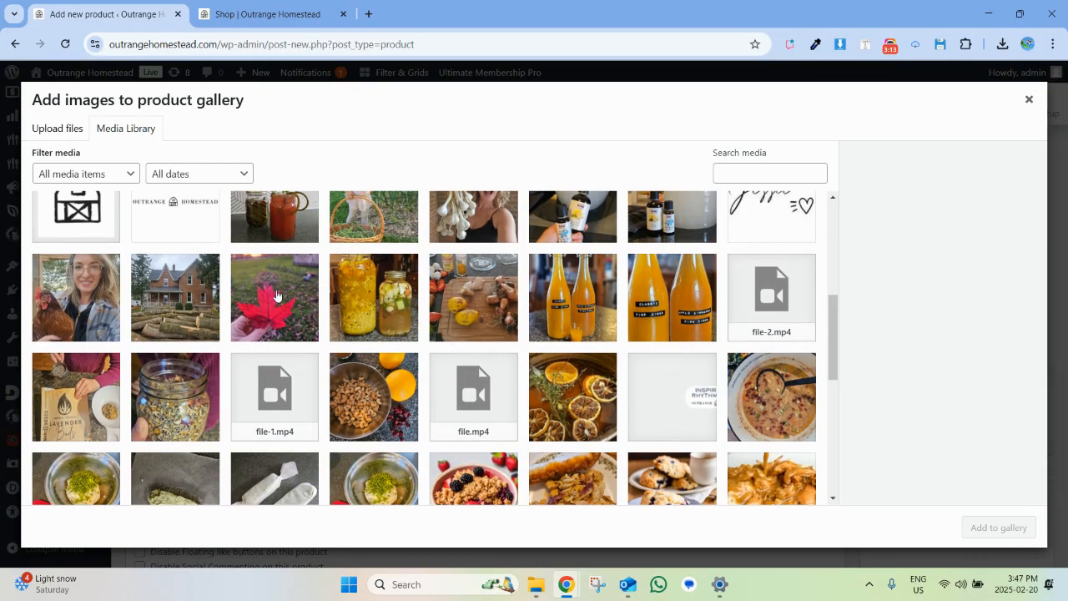
{"action": "left_click", "coordinate": [180, 368]}
{"action": "left_click", "coordinate": [187, 301]}
{"action": "left_click", "coordinate": [299, 299]}
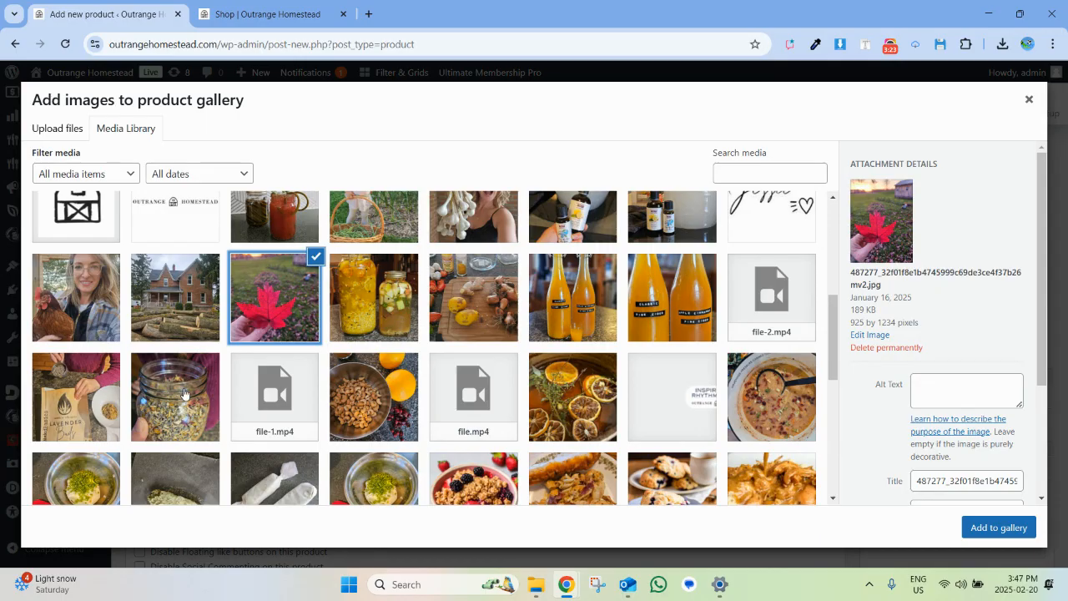
{"action": "left_click", "coordinate": [186, 392], "text": "shift"}
{"action": "left_click", "coordinate": [190, 297]}
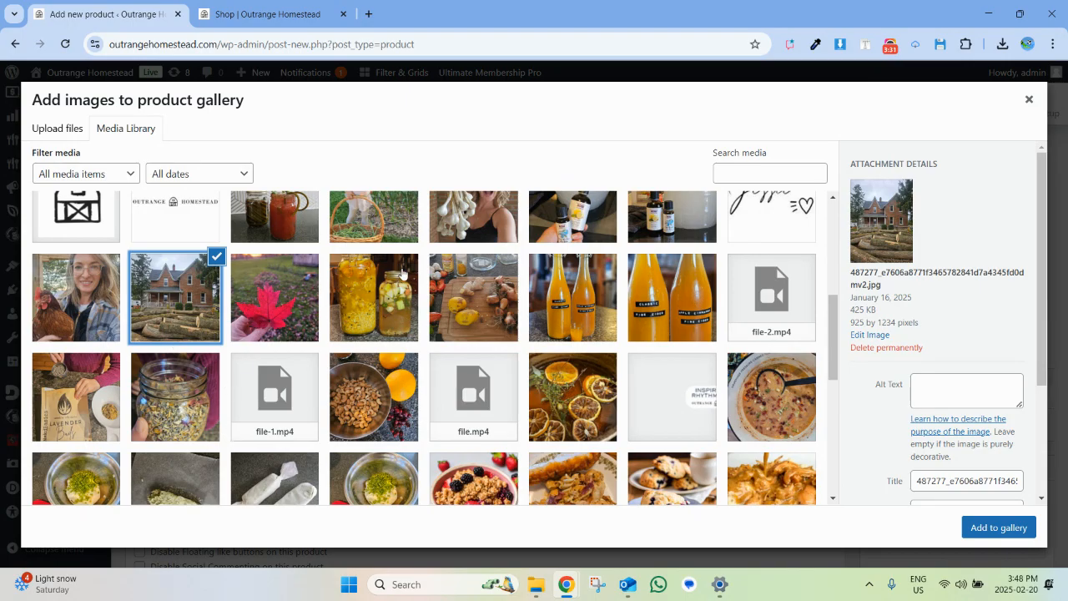
{"action": "left_click", "coordinate": [198, 373]}
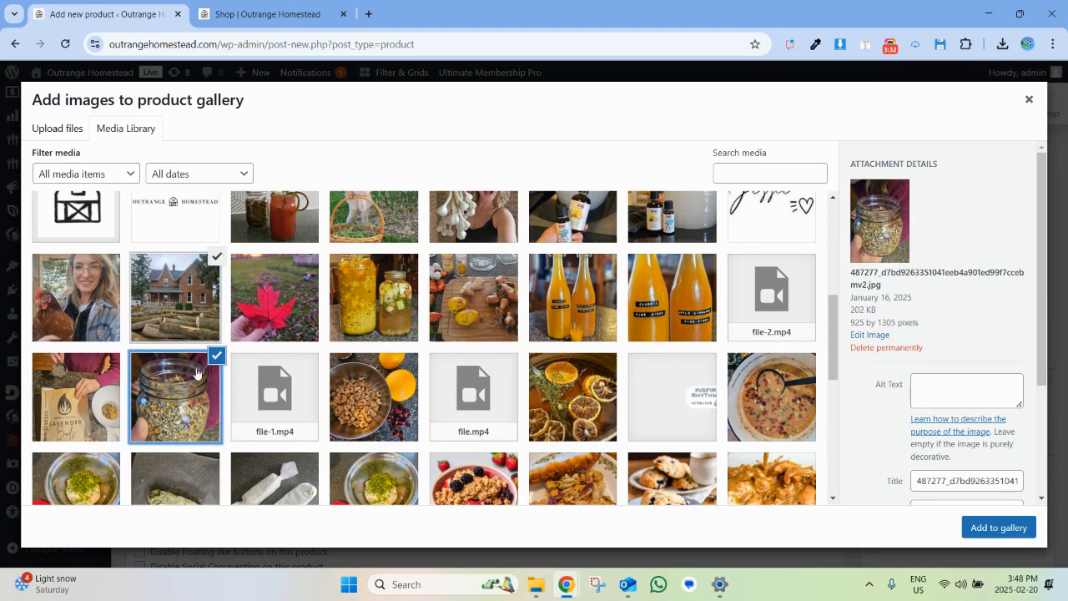
{"action": "left_click", "coordinate": [277, 298]}
{"action": "left_click", "coordinate": [380, 287]}
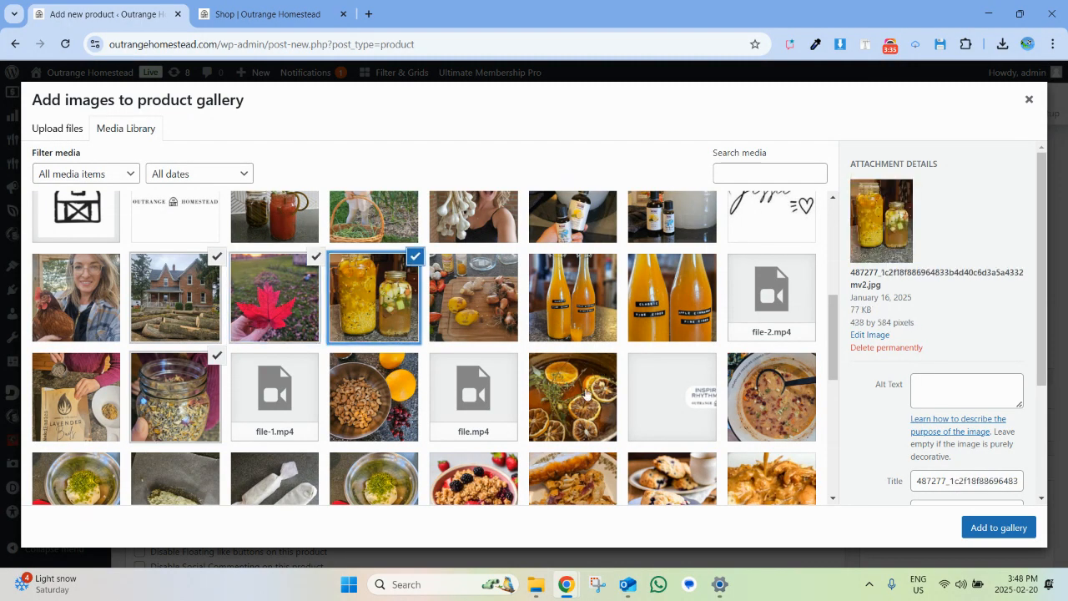
{"action": "left_click", "coordinate": [586, 394]}
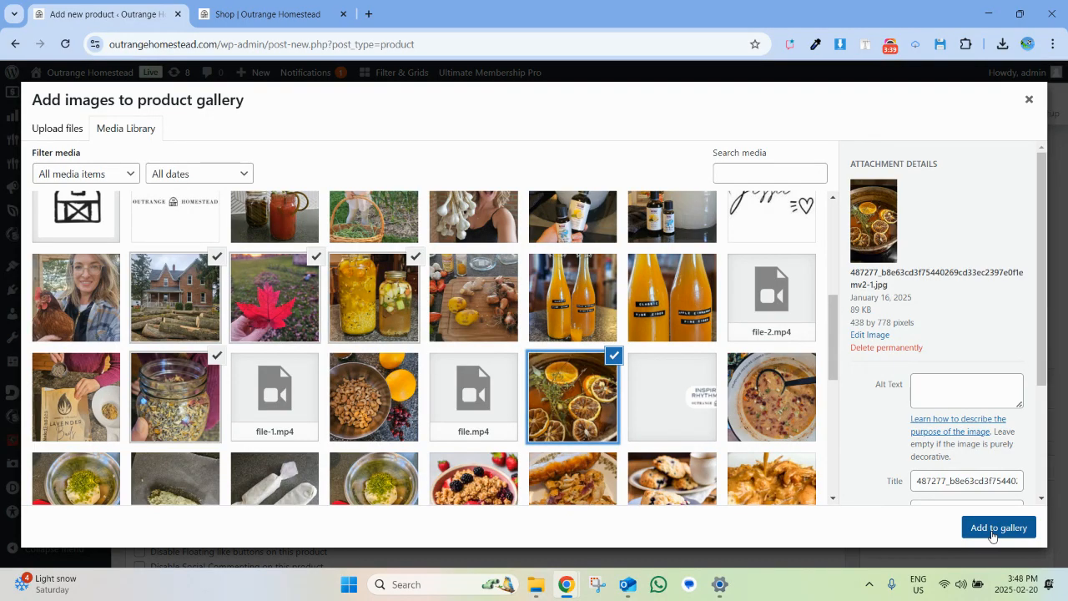
{"action": "left_click", "coordinate": [999, 527]}
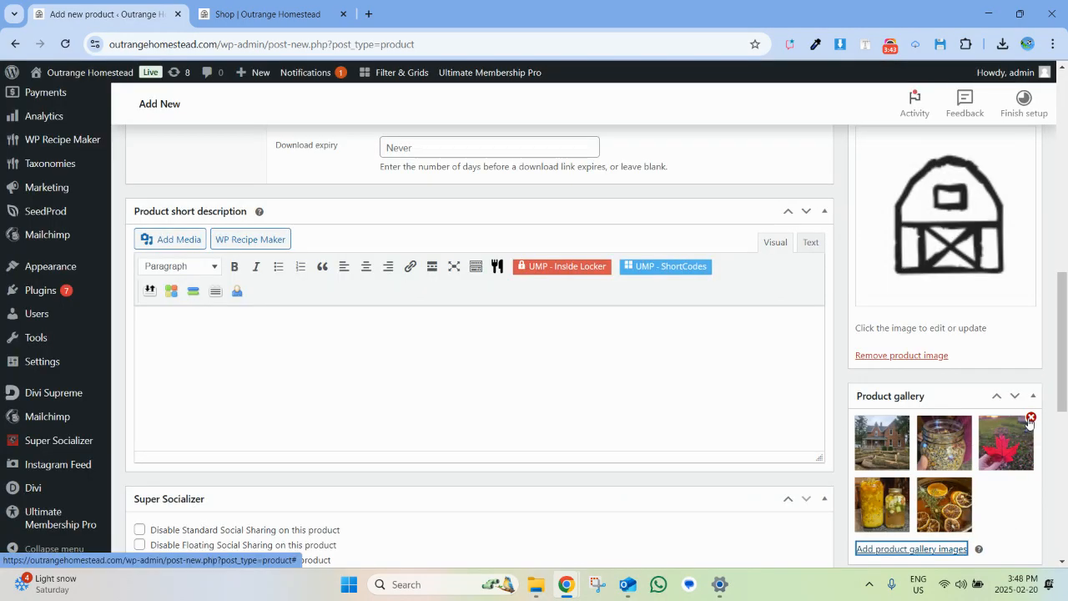
Remove the maple leaf, pickle jars, orange slices and herb jar photos from the product gallery, keeping only the brick house.
{"action": "left_click", "coordinate": [1030, 418]}
{"action": "left_click", "coordinate": [1030, 418]}
{"action": "left_click", "coordinate": [1030, 418]}
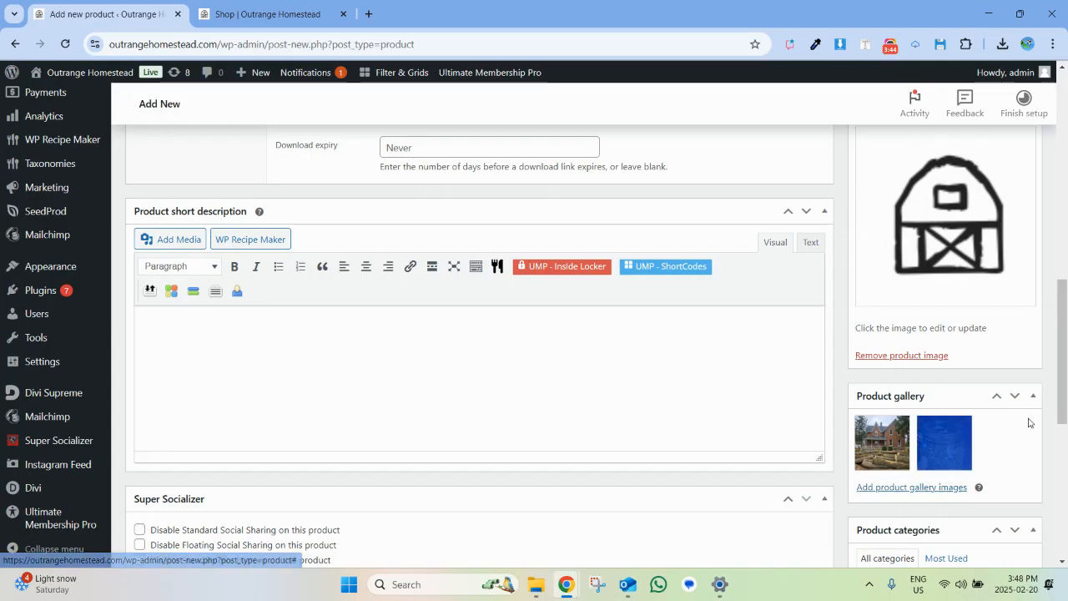
{"action": "left_click", "coordinate": [968, 417]}
Add the close-up of two orange syrup bottles and the golden-brown food photo below the soup pot to the product gallery.
{"action": "mouse_move", "coordinate": [910, 438]}
{"action": "left_click", "coordinate": [903, 486]}
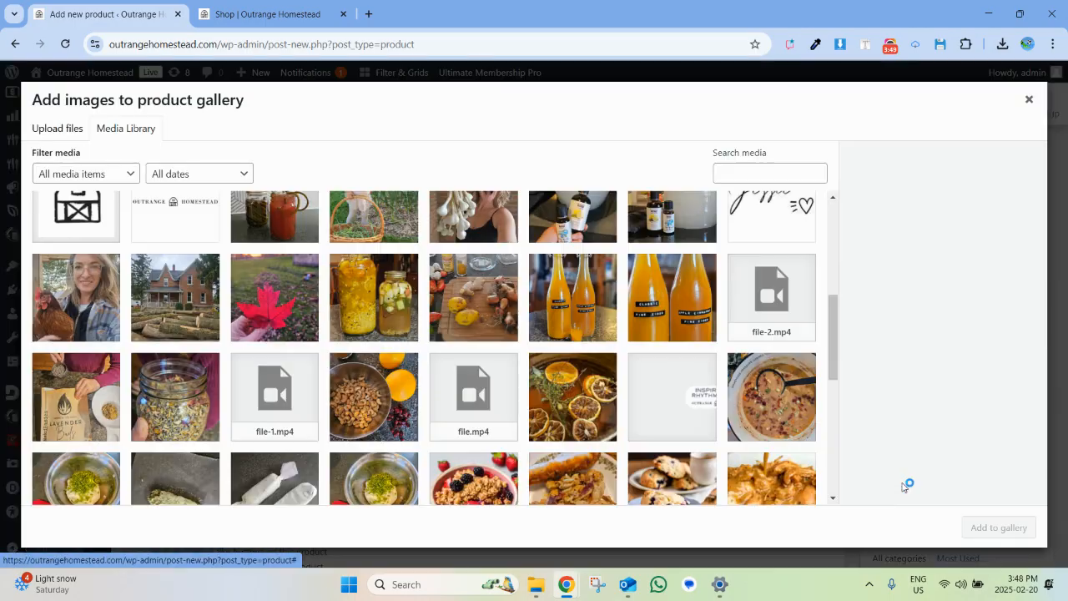
{"action": "left_click", "coordinate": [683, 302]}
{"action": "left_click", "coordinate": [982, 529]}
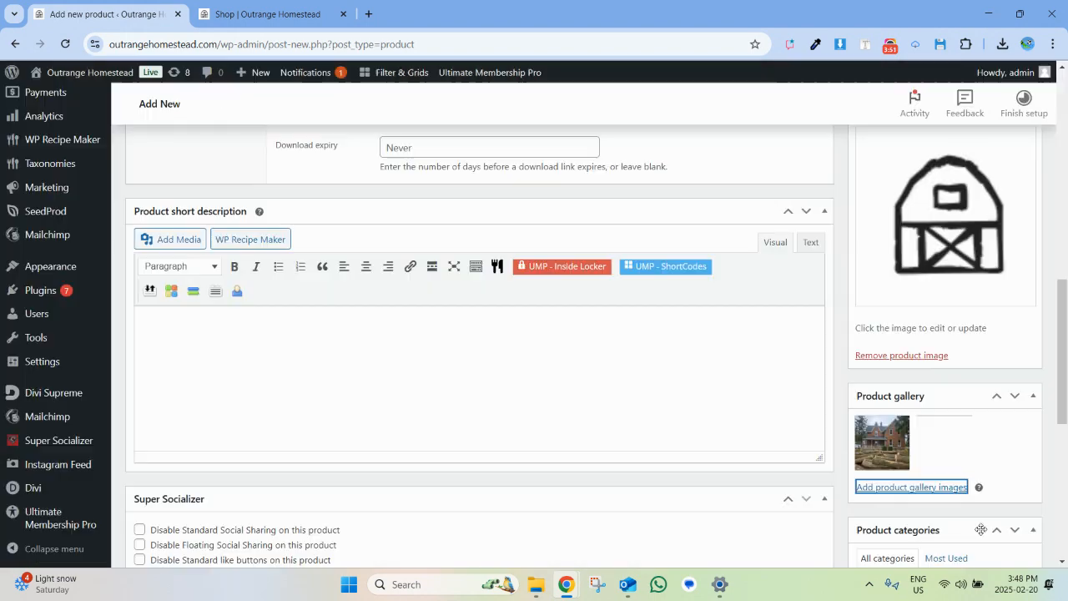
{"action": "left_click", "coordinate": [920, 487]}
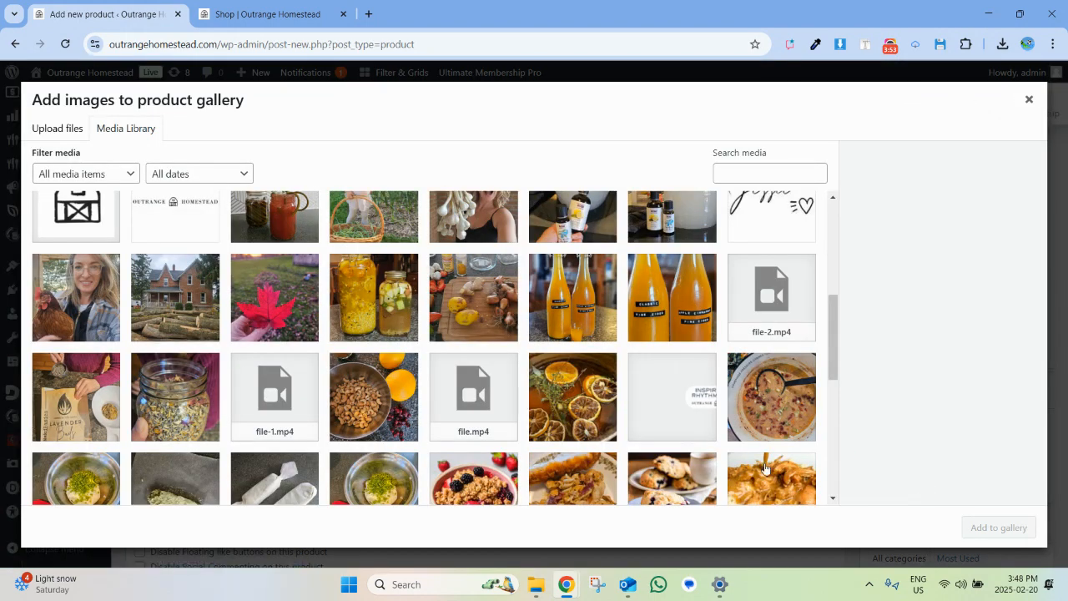
{"action": "left_click", "coordinate": [767, 472]}
{"action": "left_click", "coordinate": [986, 529]}
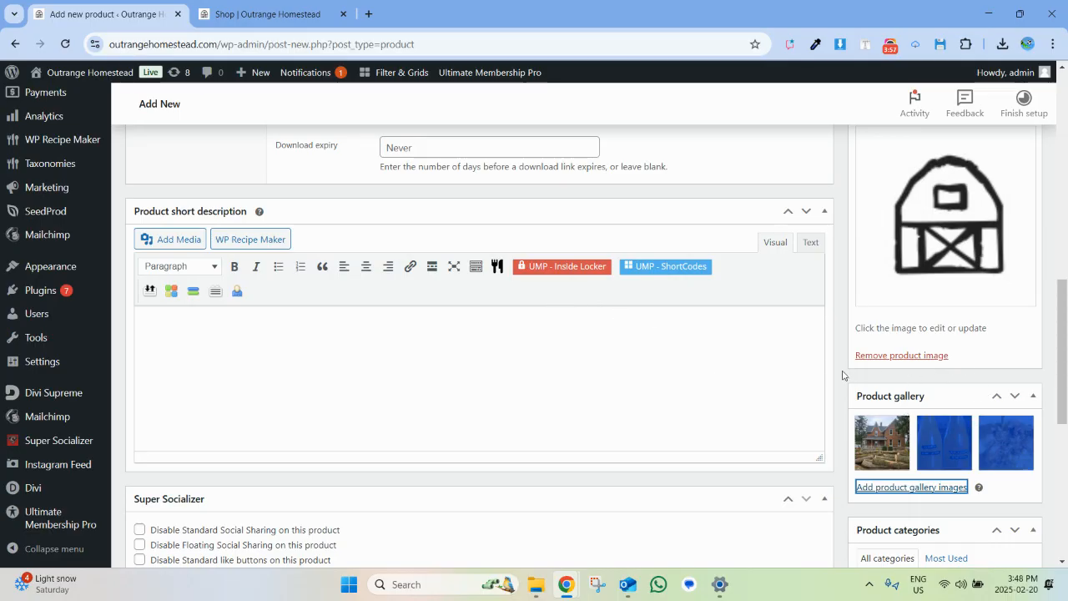
Enter "This is the product short description." as the product short description.
{"action": "scroll", "coordinate": [843, 375], "scroll_direction": "down", "scroll_amount": 1}
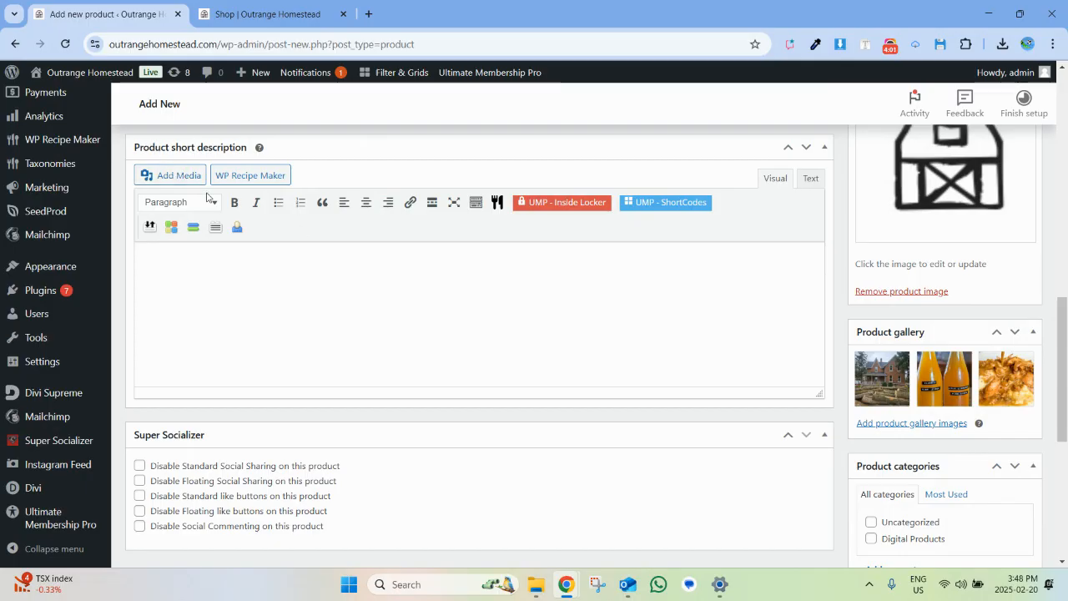
{"action": "scroll", "coordinate": [208, 197], "scroll_direction": "up", "scroll_amount": 8}
{"action": "scroll", "coordinate": [207, 192], "scroll_direction": "up", "scroll_amount": 5}
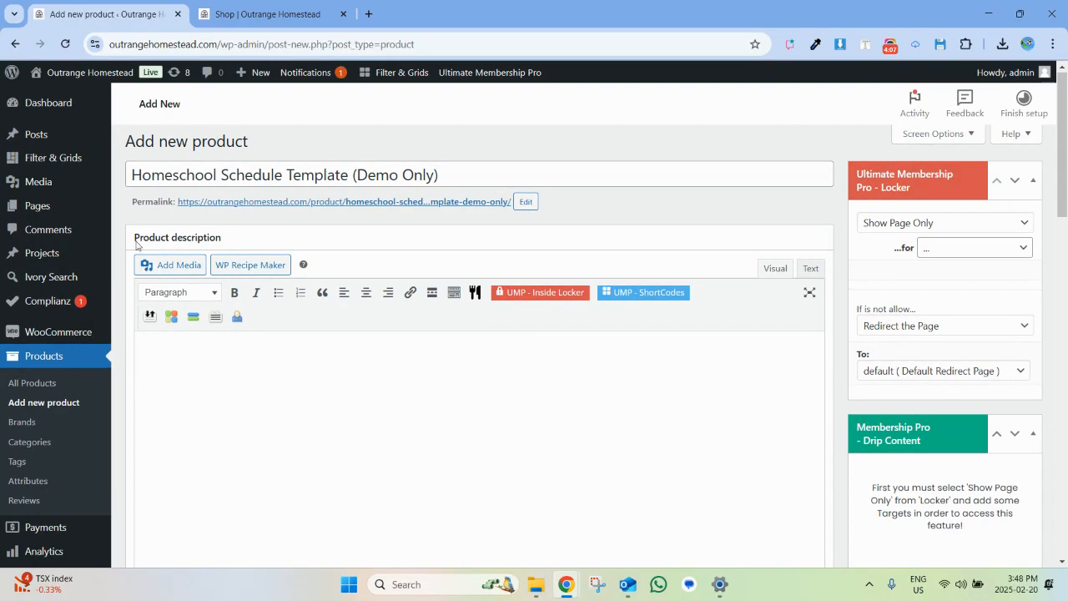
{"action": "scroll", "coordinate": [206, 361], "scroll_direction": "down", "scroll_amount": 15}
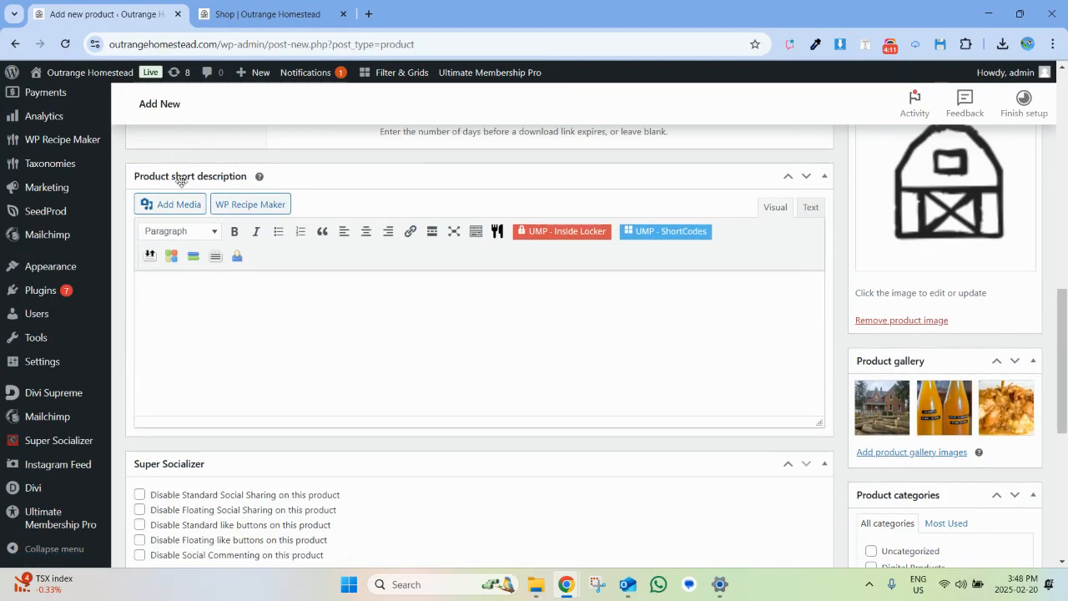
{"action": "left_click", "coordinate": [210, 290]}
{"action": "type", "text": "This is the product short descript"}
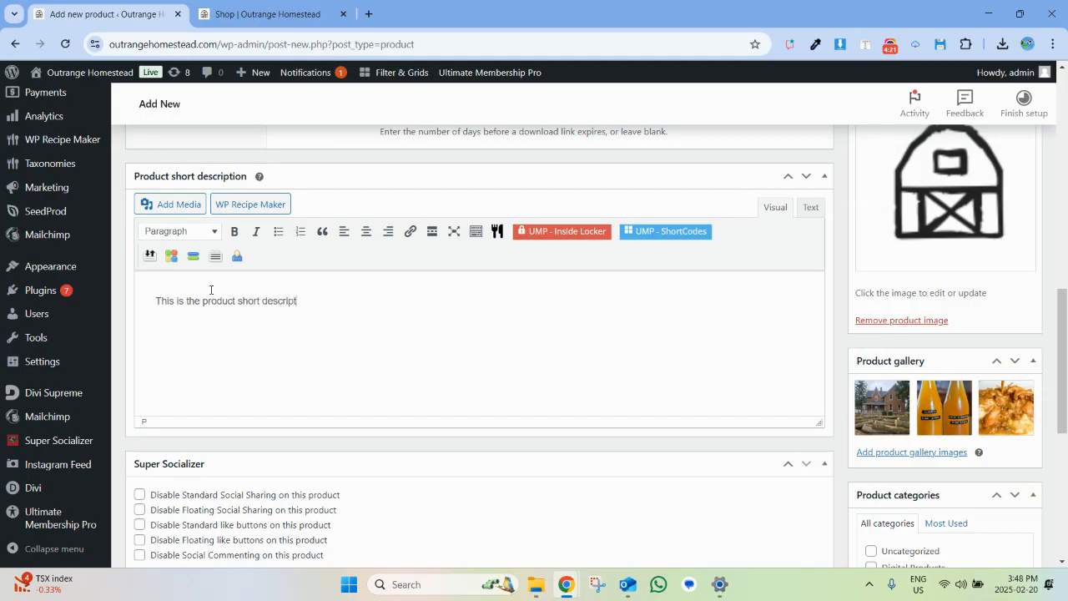
{"action": "type", "text": "ion."}
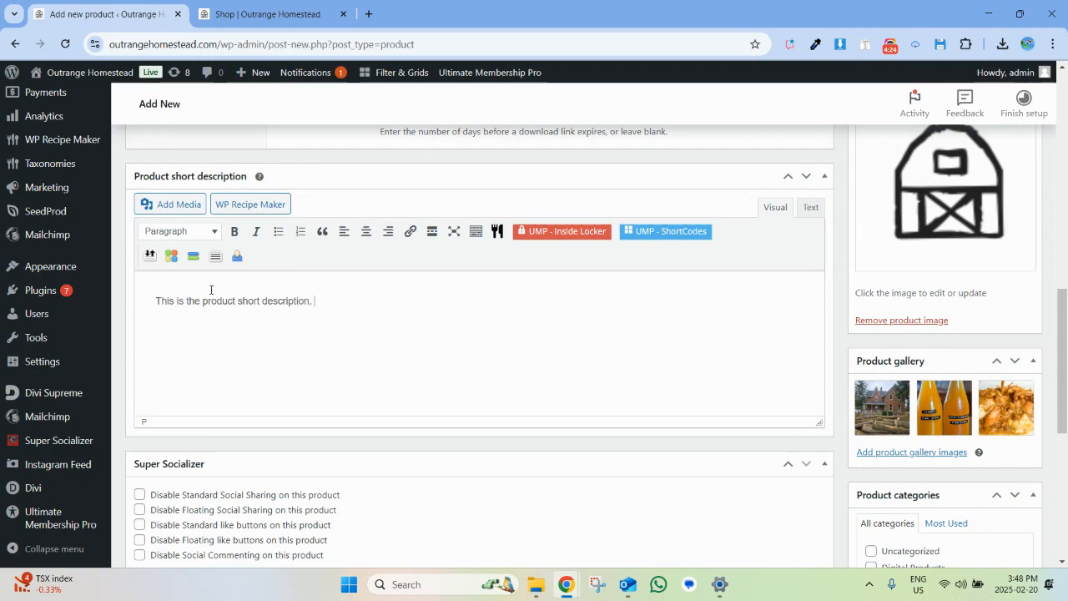
Fill the short description with repeated copies of its sentence until it spans several lines.
{"action": "key", "text": "ctrl+a"}
{"action": "key", "text": "ctrl+c"}
{"action": "key", "text": "Right"}
{"action": "key", "text": "ctrl+v"}
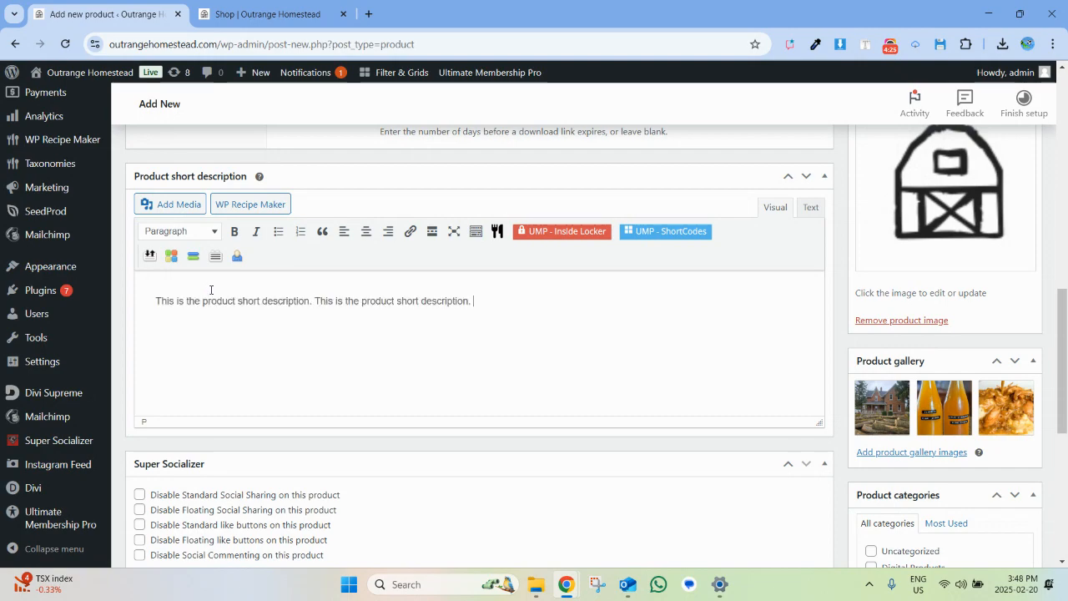
{"action": "key", "text": "ctrl+v"}
{"action": "key", "text": "ctrl+v"}
{"action": "key", "text": "ctrl+v"}
{"action": "key", "text": "ctrl+v"}
{"action": "key", "text": "ctrl+v"}
{"action": "key", "text": "ctrl+v"}
{"action": "key", "text": "ctrl+v"}
{"action": "key", "text": "ctrl+v"}
{"action": "key", "text": "ctrl+v"}
{"action": "key", "text": "ctrl+v"}
{"action": "key", "text": "ctrl+v"}
{"action": "key", "text": "ctrl+v"}
{"action": "key", "text": "ctrl+v"}
{"action": "key", "text": "ctrl+v"}
{"action": "key", "text": "ctrl+v"}
{"action": "key", "text": "ctrl+v"}
Enter "Long description." in the main product description.
{"action": "scroll", "coordinate": [211, 289], "scroll_direction": "up", "scroll_amount": 8}
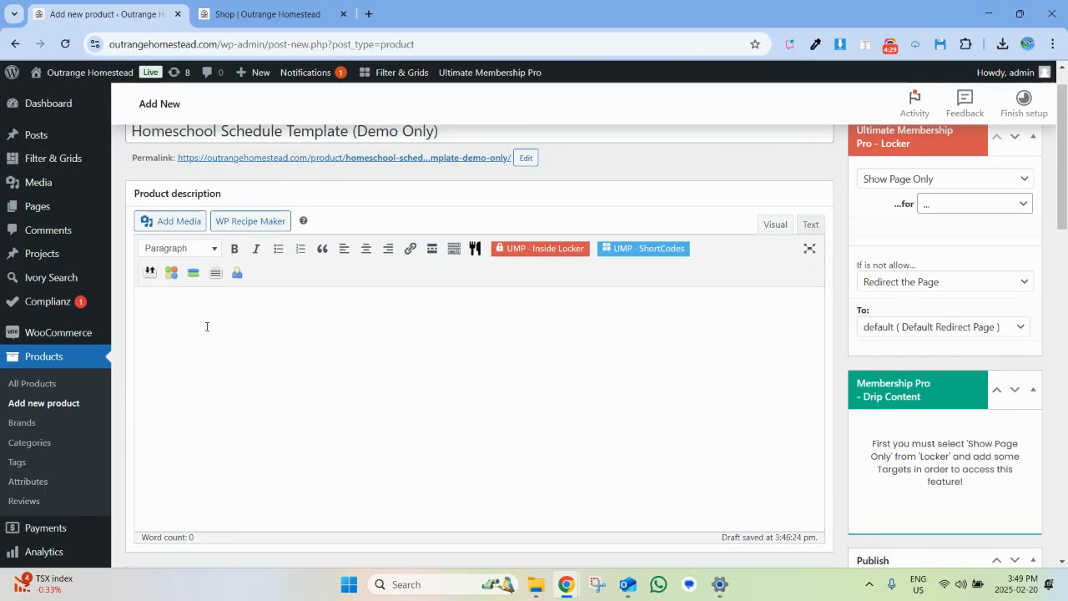
{"action": "type", "text": "ong descri"}
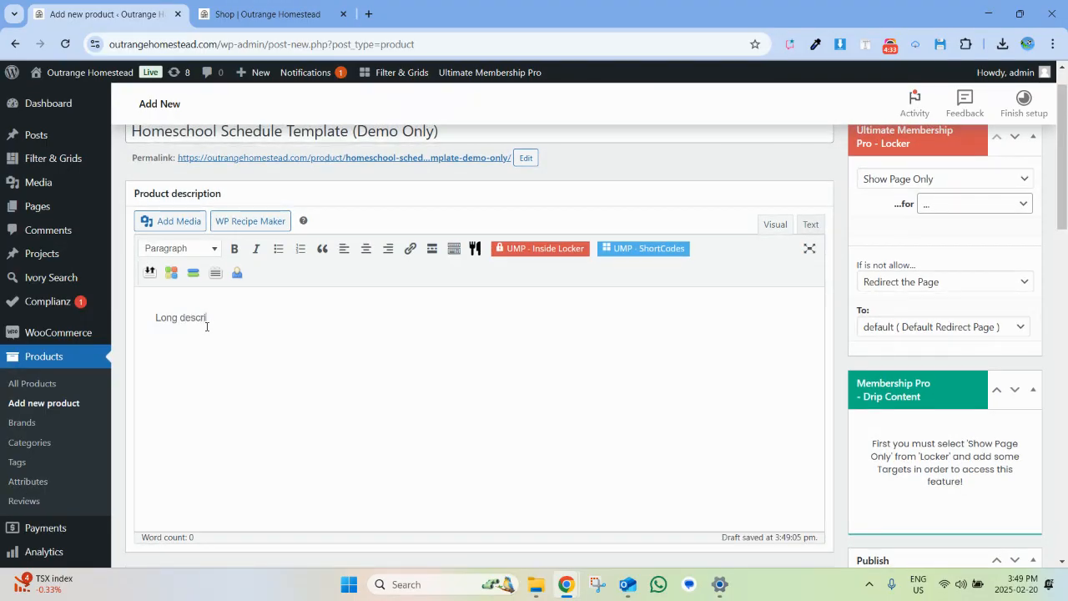
{"action": "type", "text": "ption."}
Copy the "Long description." text and repeat it until the main product description fills about nine lines.
{"action": "key", "text": "ctrl+a"}
{"action": "key", "text": "ctrl+c"}
{"action": "key", "text": "Right"}
{"action": "key", "text": "ctrl+v"}
{"action": "key", "text": "ctrl+v"}
{"action": "key", "text": "ctrl+v"}
{"action": "key", "text": "ctrl+v"}
{"action": "key", "text": "ctrl+v"}
{"action": "key", "text": "ctrl+v"}
{"action": "key", "text": "ctrl+v"}
{"action": "key", "text": "ctrl+v"}
{"action": "key", "text": "ctrl+v"}
{"action": "key", "text": "ctrl+v"}
{"action": "key", "text": "ctrl+v"}
{"action": "key", "text": "ctrl+v"}
{"action": "key", "text": "ctrl+v"}
{"action": "key", "text": "ctrl+v"}
{"action": "key", "text": "ctrl+v"}
{"action": "key", "text": "ctrl+v"}
{"action": "key", "text": "ctrl+v"}
{"action": "key", "text": "ctrl+v"}
{"action": "key", "text": "ctrl+v"}
{"action": "key", "text": "ctrl+v"}
{"action": "key", "text": "ctrl+v"}
{"action": "key", "text": "ctrl+v"}
{"action": "key", "text": "ctrl+v"}
{"action": "key", "text": "ctrl+v"}
{"action": "key", "text": "ctrl+v"}
{"action": "key", "text": "ctrl+v"}
{"action": "key", "text": "ctrl+v"}
{"action": "key", "text": "ctrl+v"}
{"action": "key", "text": "ctrl+v"}
{"action": "key", "text": "ctrl+v"}
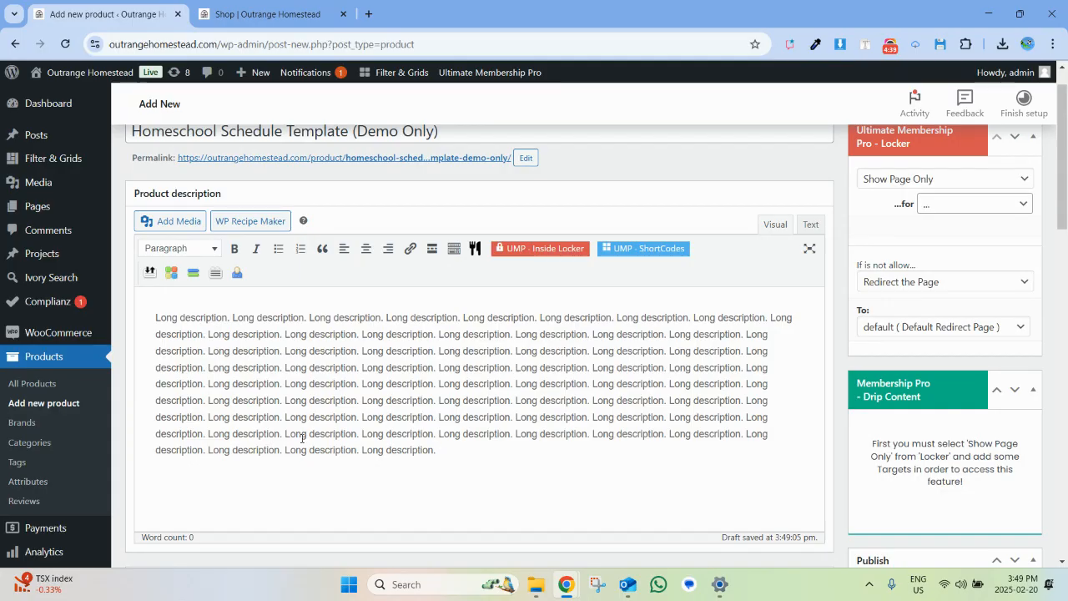
Show the fields for a new product category and assign the product to the existing Digital Products category.
{"action": "scroll", "coordinate": [301, 438], "scroll_direction": "down", "scroll_amount": 6}
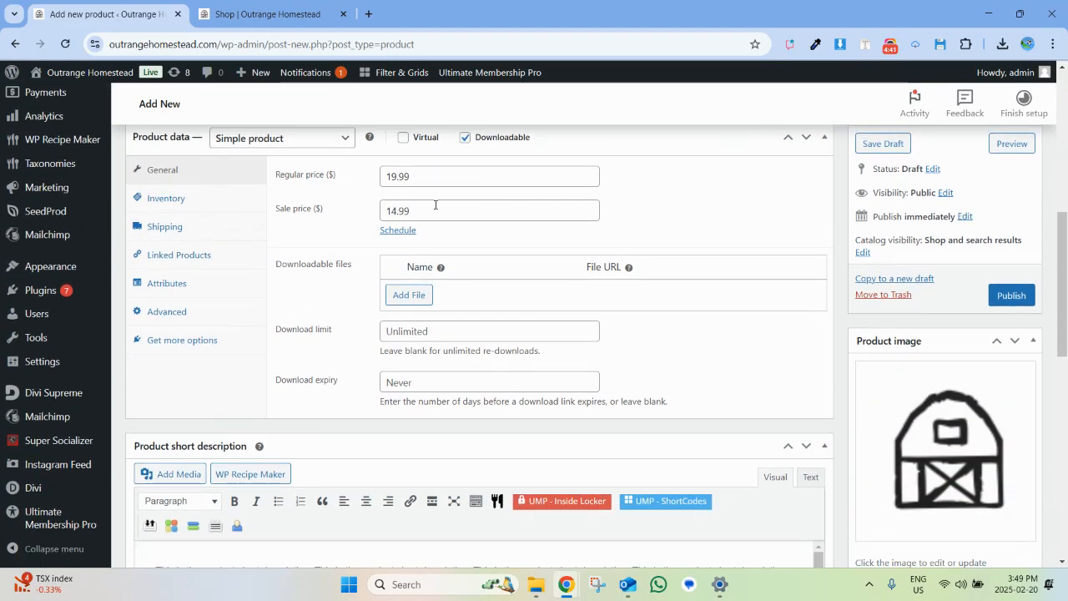
{"action": "scroll", "coordinate": [338, 334], "scroll_direction": "down", "scroll_amount": 4}
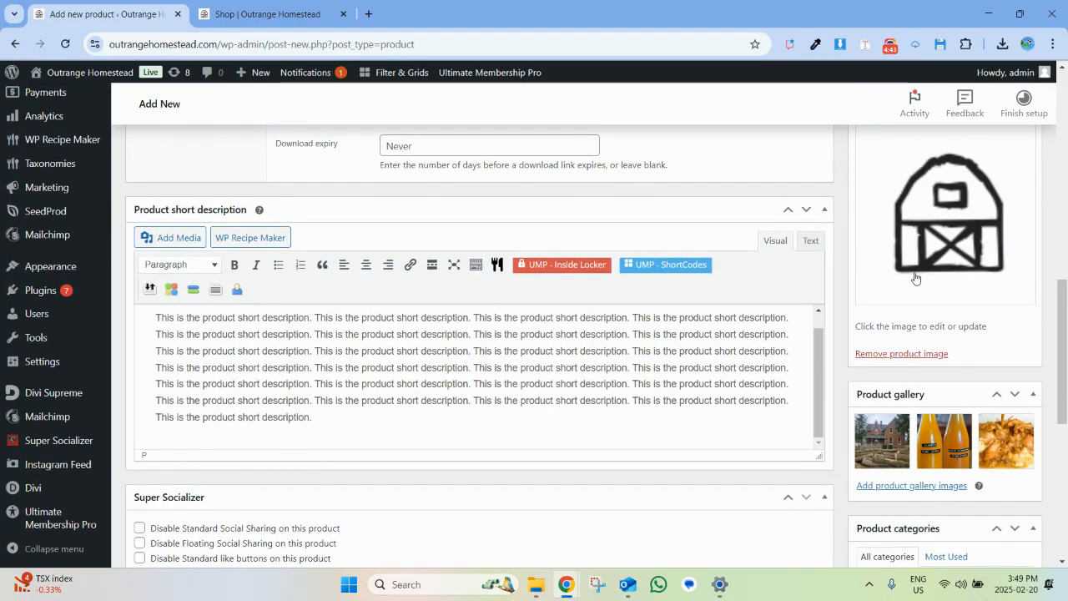
{"action": "scroll", "coordinate": [884, 338], "scroll_direction": "down", "scroll_amount": 4}
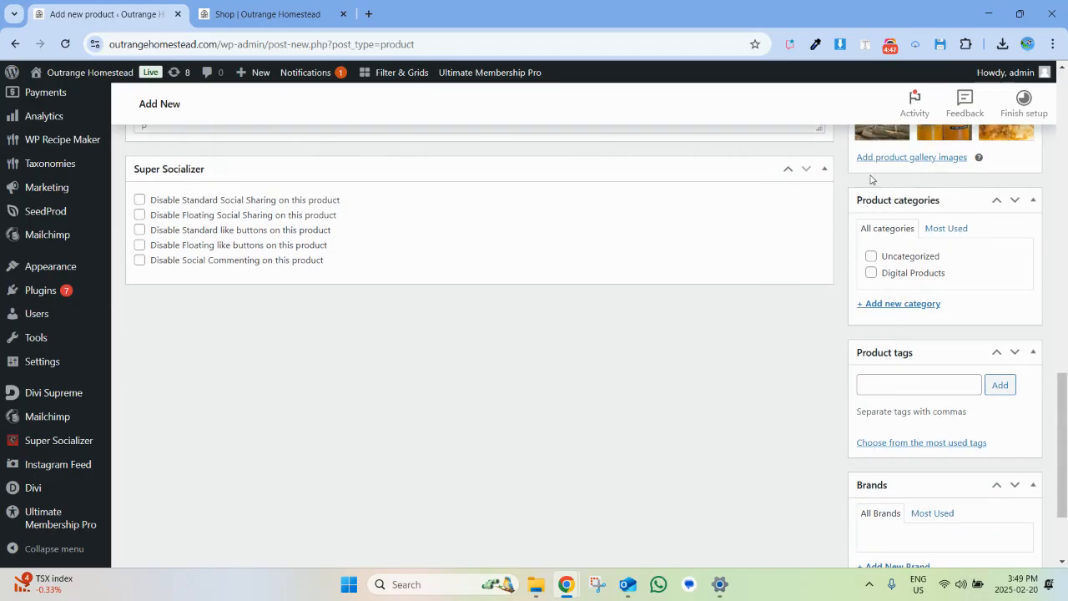
{"action": "left_click", "coordinate": [892, 304]}
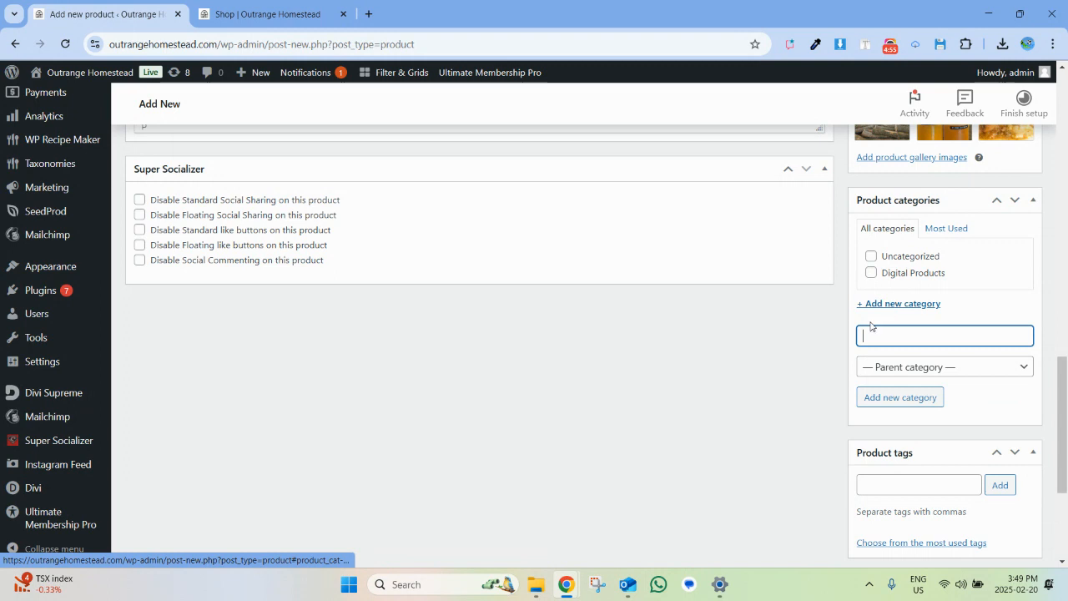
{"action": "left_click", "coordinate": [871, 273]}
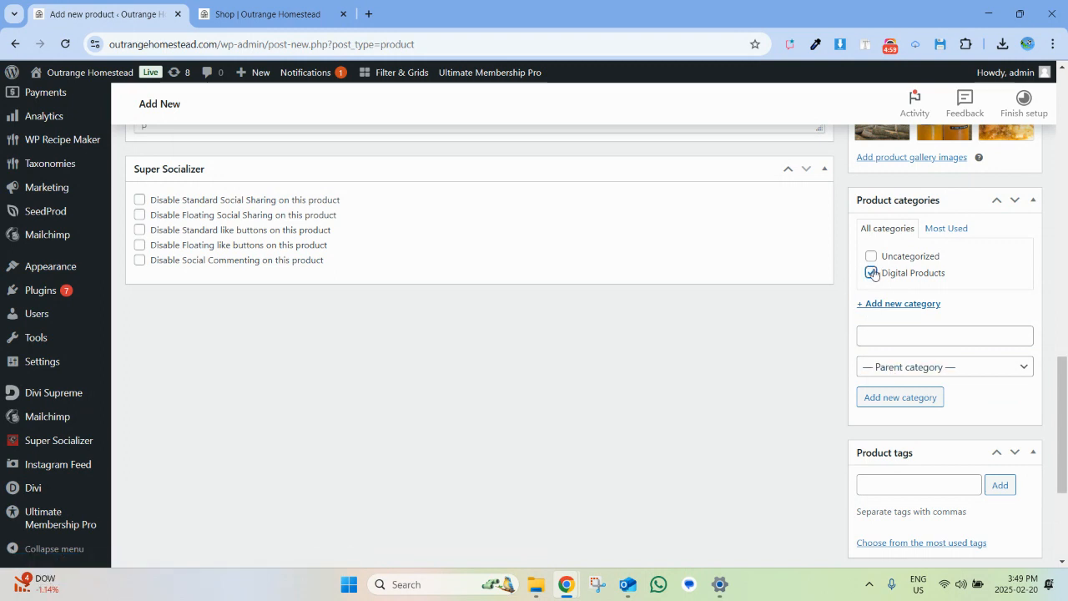
Add the product tag "digital product".
{"action": "scroll", "coordinate": [836, 327], "scroll_direction": "down", "scroll_amount": 3}
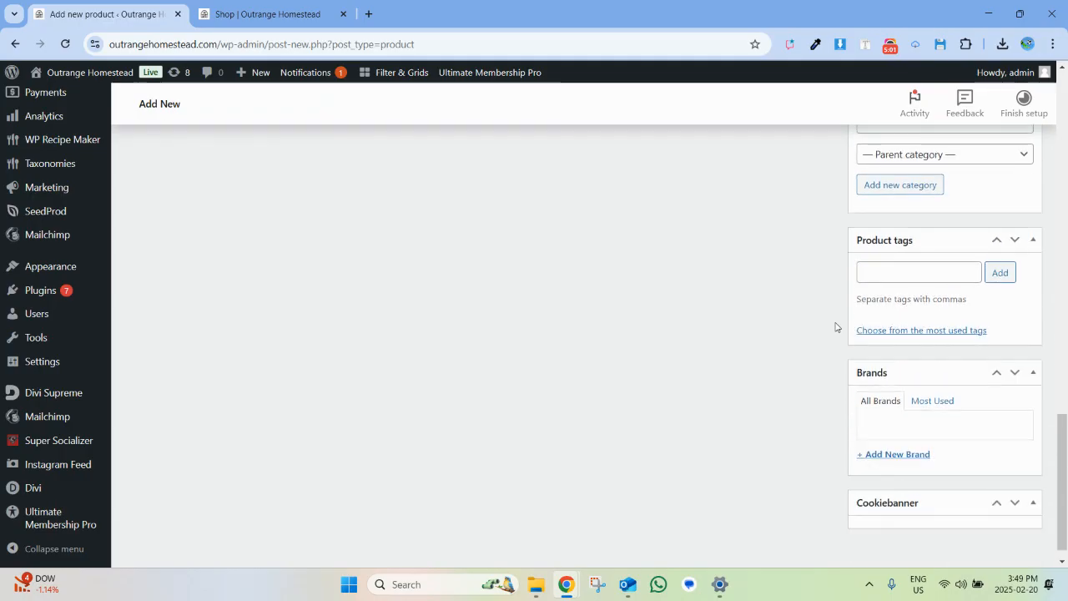
{"action": "left_click", "coordinate": [899, 271]}
{"action": "type", "text": "digira"}
{"action": "key", "text": "BackSpace"}
{"action": "key", "text": "BackSpace"}
{"action": "type", "text": "tal product"}
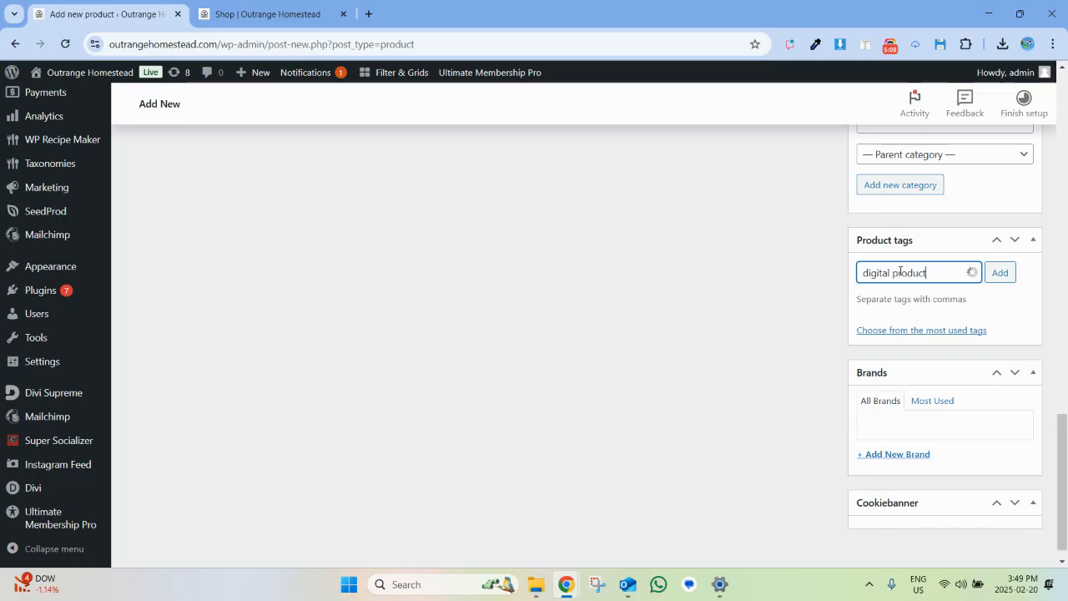
{"action": "left_click", "coordinate": [999, 276]}
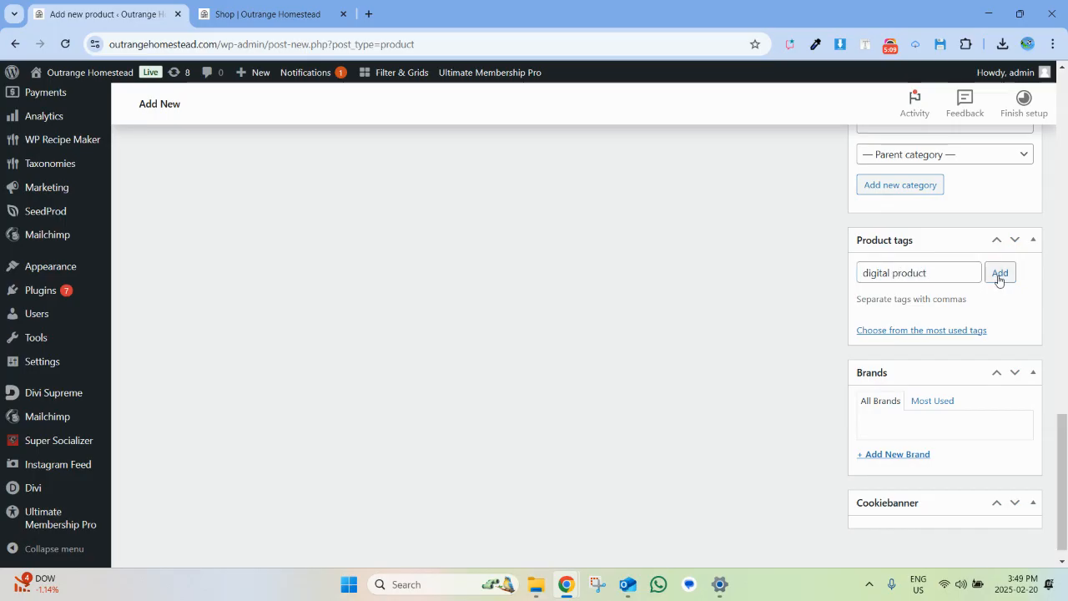
Add a second product tag, "download", and return to the beginning of the product form.
{"action": "type", "text": "do"}
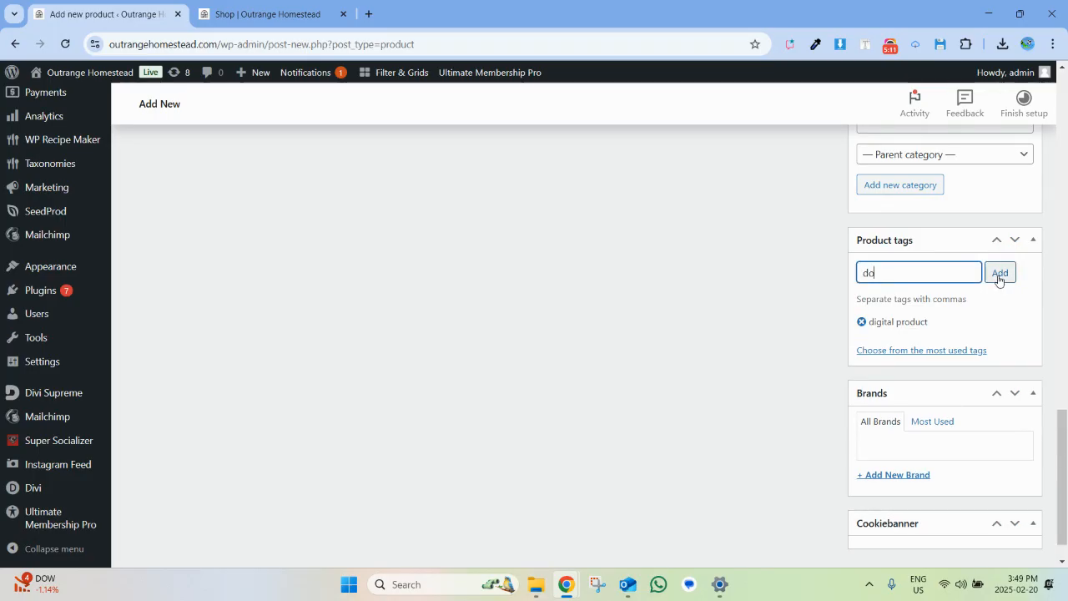
{"action": "type", "text": "nwnload"}
{"action": "left_click", "coordinate": [999, 275]}
{"action": "scroll", "coordinate": [834, 357], "scroll_direction": "down", "scroll_amount": 1}
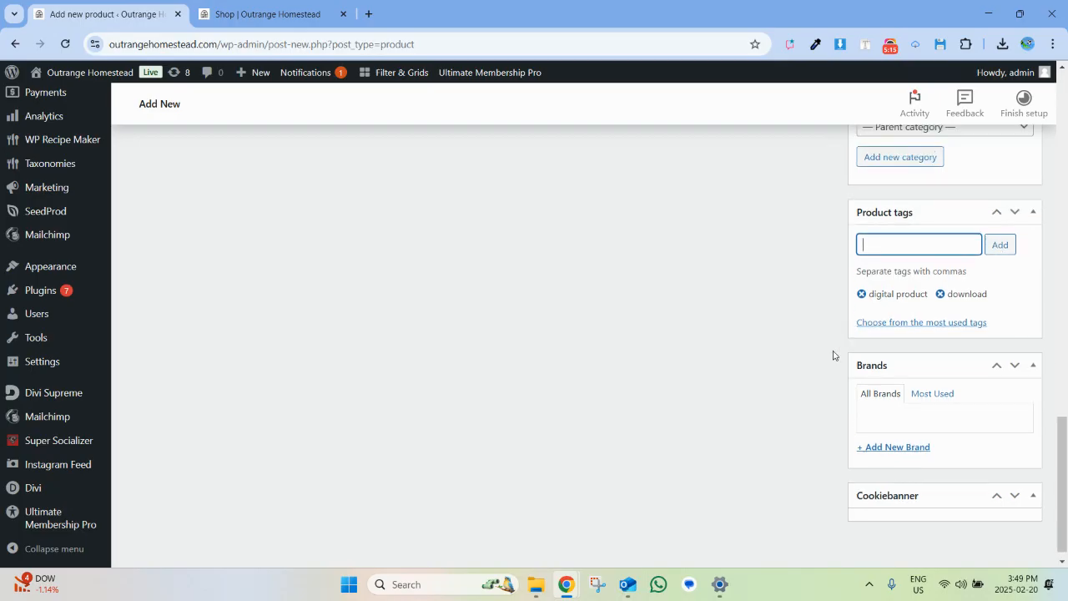
{"action": "scroll", "coordinate": [833, 356], "scroll_direction": "up", "scroll_amount": 20}
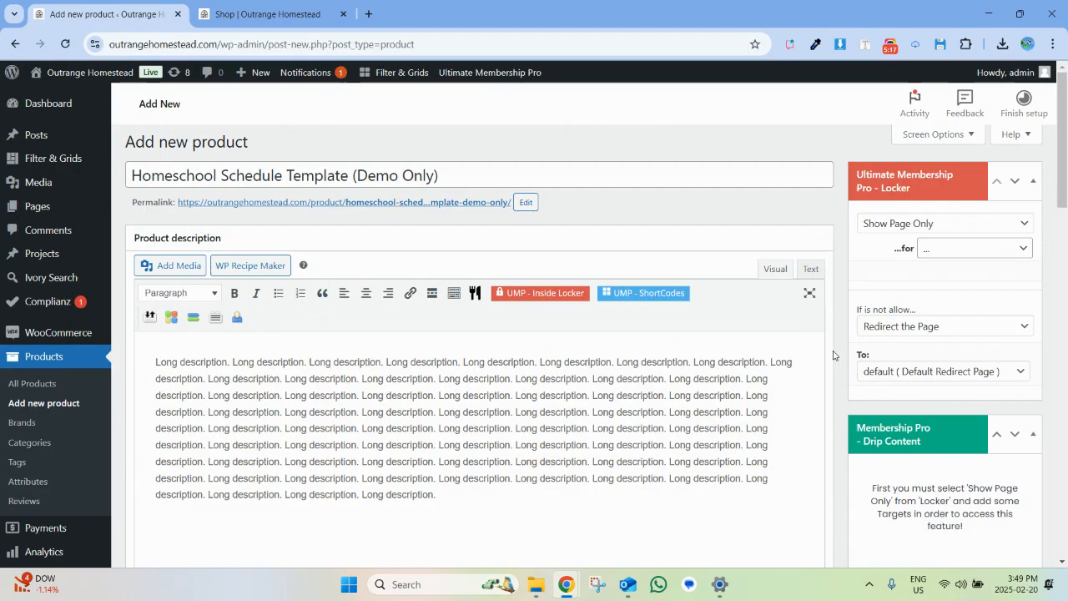
Publish the Homeschool Schedule Template (Demo Only) product.
{"action": "scroll", "coordinate": [833, 356], "scroll_direction": "down", "scroll_amount": 7}
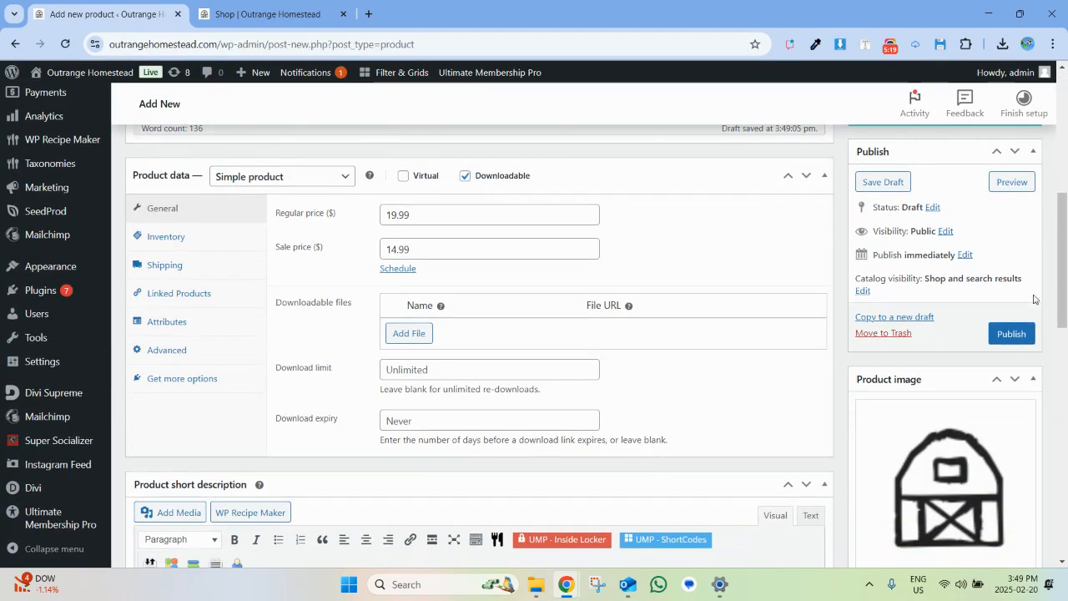
{"action": "left_click", "coordinate": [1011, 334]}
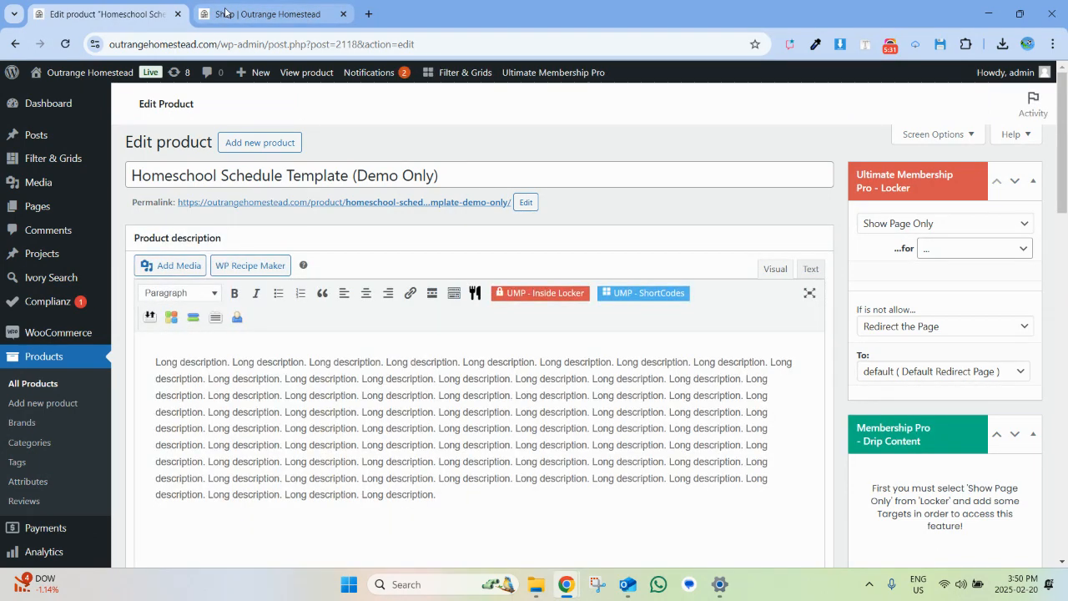
Reload the storefront's Shop page and open the Homeschool Schedule Template (Demo Only) product from it.
{"action": "left_click", "coordinate": [210, 13]}
{"action": "left_click", "coordinate": [65, 43]}
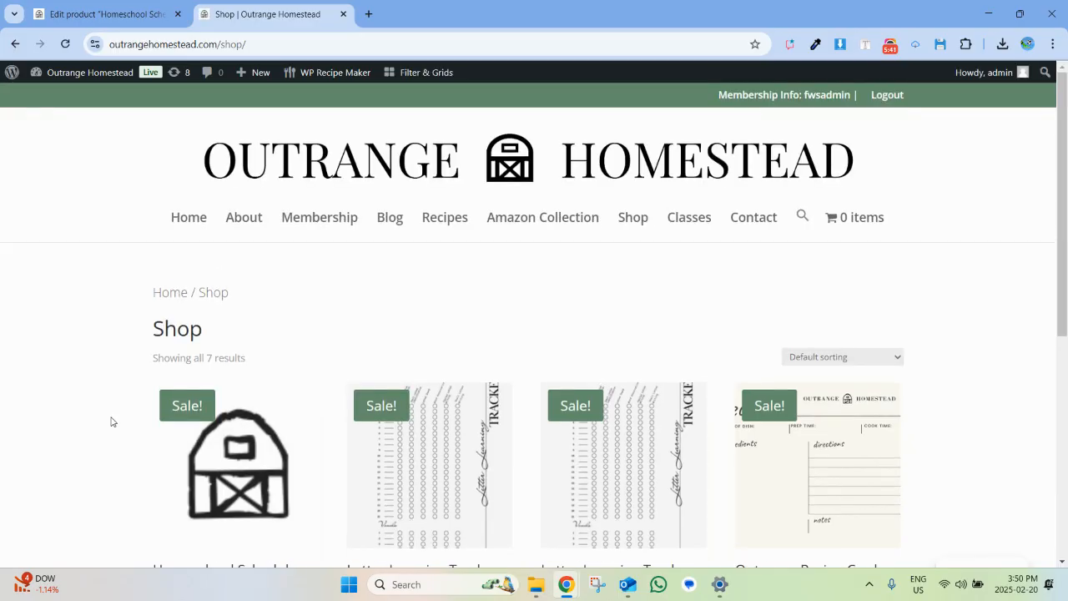
{"action": "scroll", "coordinate": [111, 421], "scroll_direction": "down", "scroll_amount": 3}
{"action": "scroll", "coordinate": [234, 215], "scroll_direction": "up", "scroll_amount": 1}
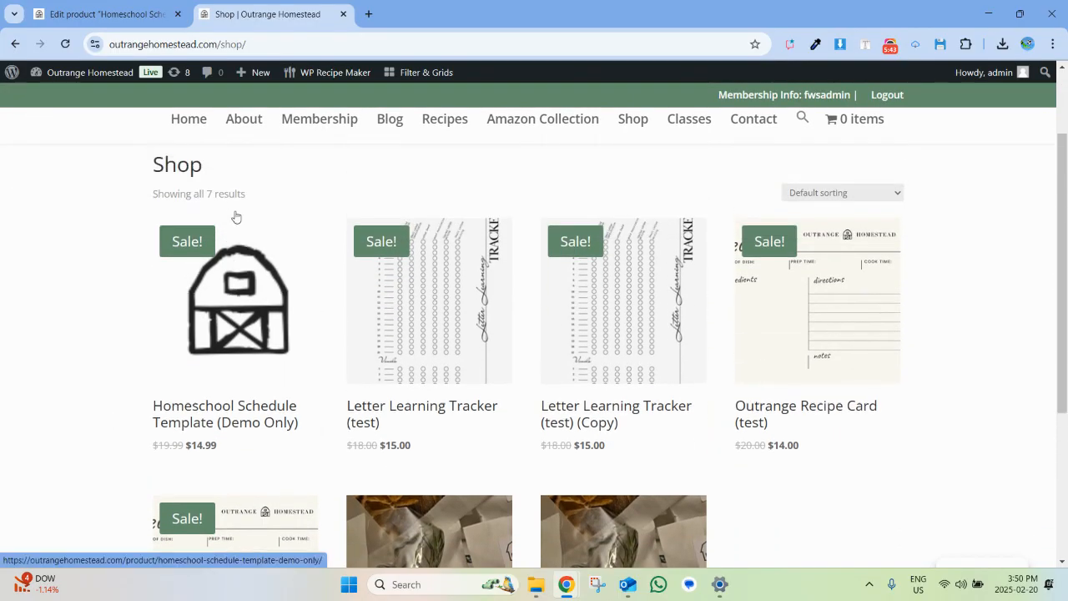
{"action": "left_click", "coordinate": [228, 305]}
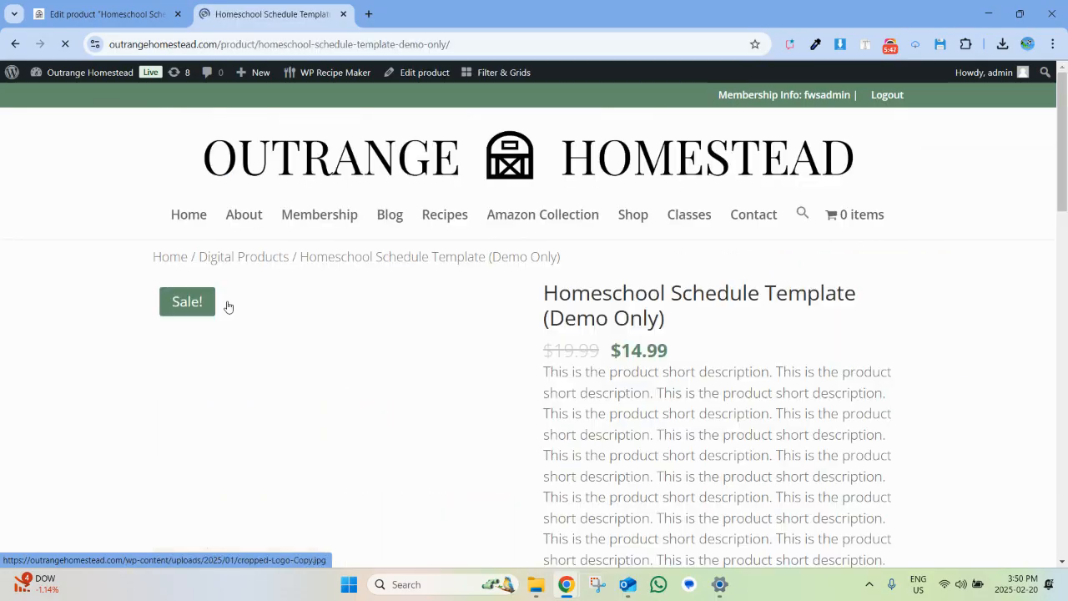
Examine the live product page's prices, short description, category, tags, long description and related products.
{"action": "scroll", "coordinate": [443, 290], "scroll_direction": "down", "scroll_amount": 2}
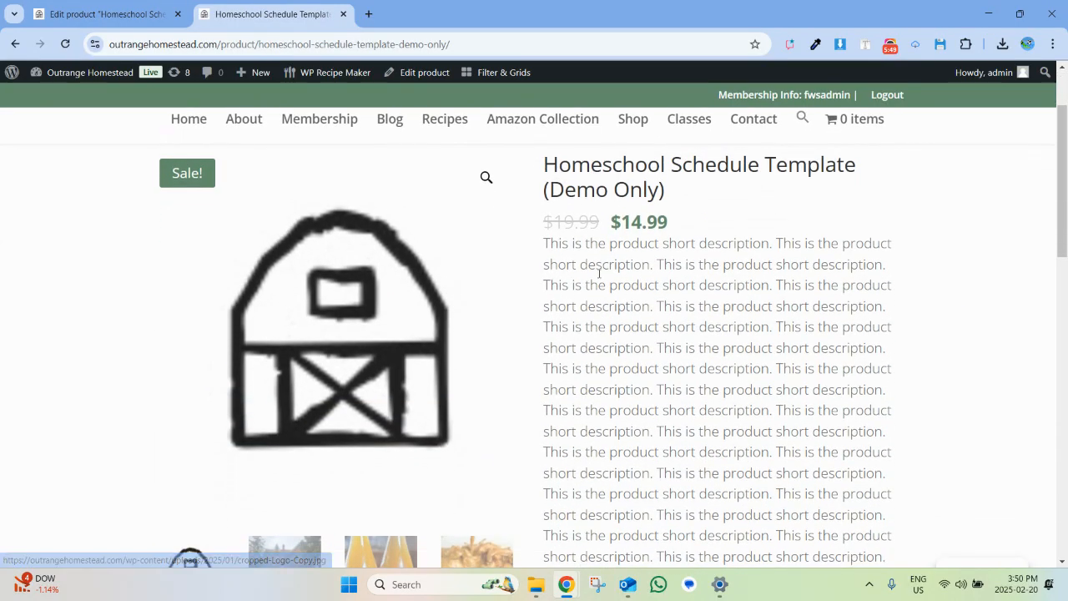
{"action": "scroll", "coordinate": [632, 342], "scroll_direction": "down", "scroll_amount": 5}
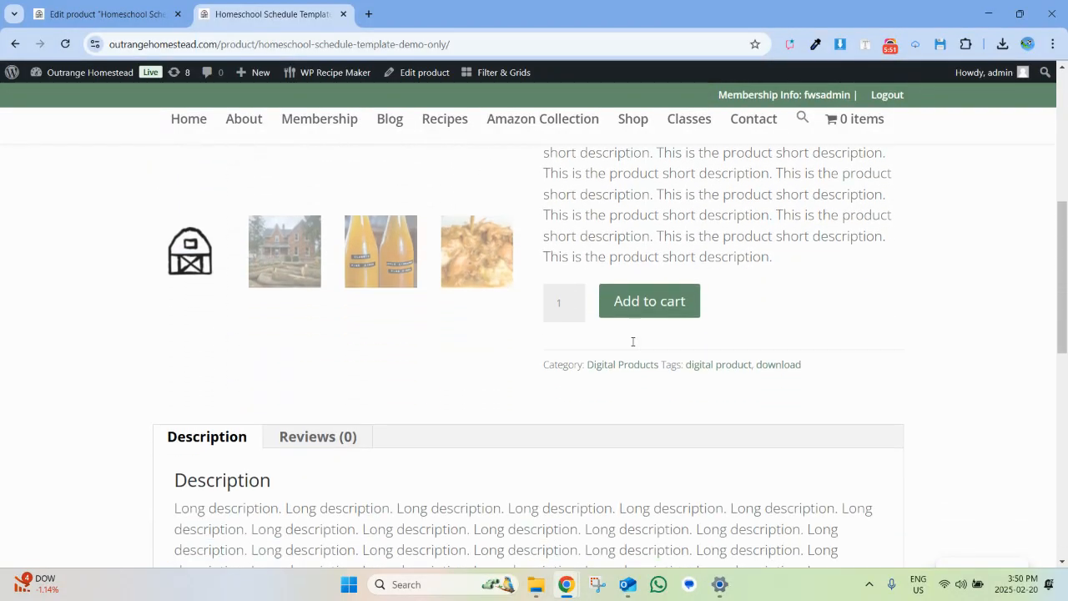
{"action": "scroll", "coordinate": [259, 419], "scroll_direction": "down", "scroll_amount": 3}
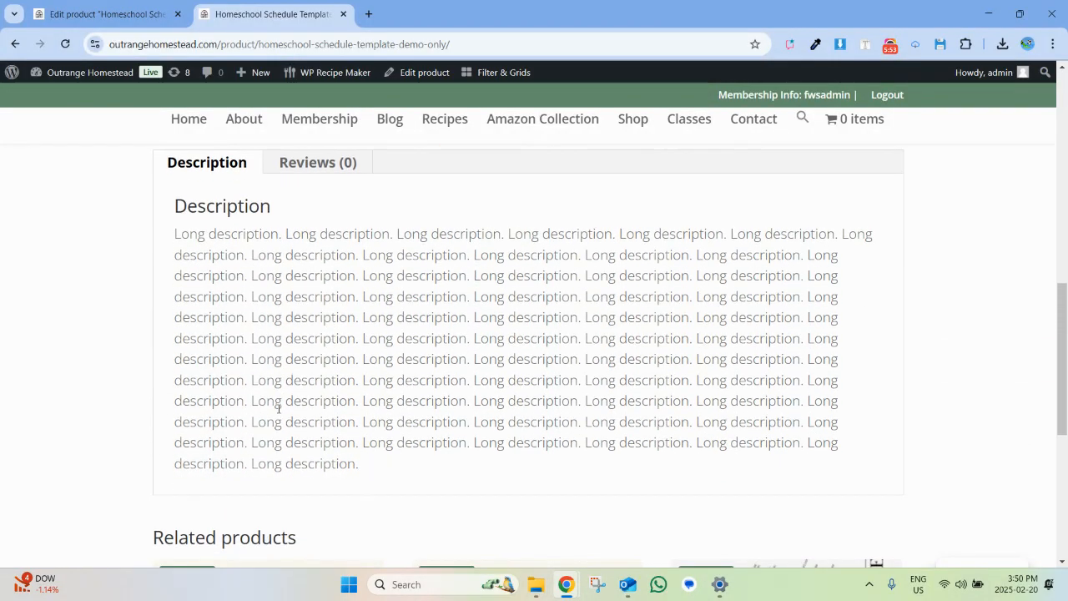
{"action": "scroll", "coordinate": [252, 361], "scroll_direction": "up", "scroll_amount": 1}
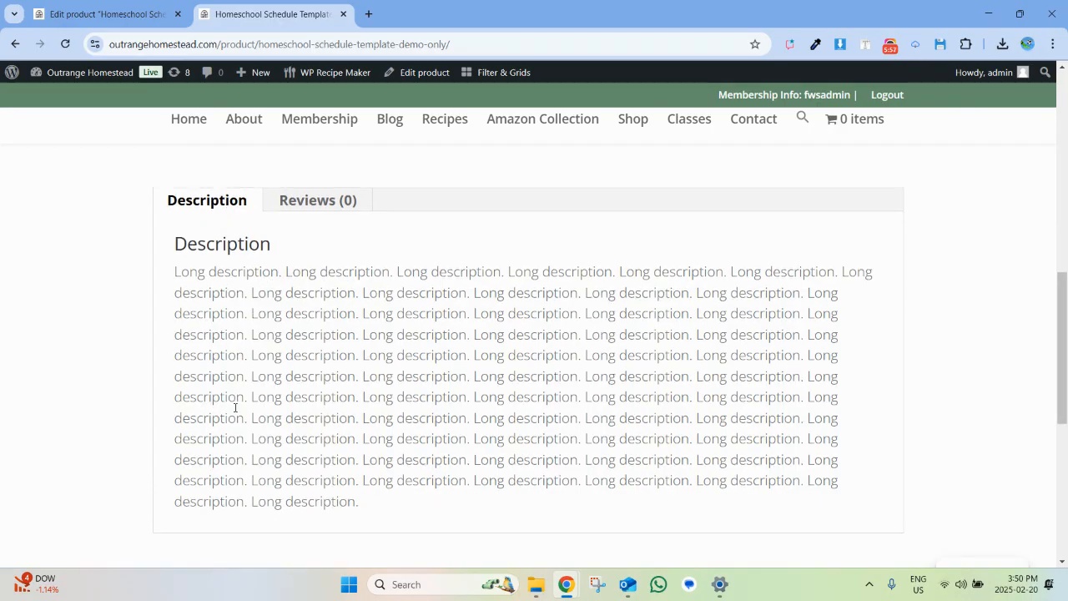
{"action": "scroll", "coordinate": [236, 407], "scroll_direction": "up", "scroll_amount": 1}
{"action": "scroll", "coordinate": [272, 412], "scroll_direction": "up", "scroll_amount": 3}
{"action": "scroll", "coordinate": [272, 412], "scroll_direction": "down", "scroll_amount": 4}
{"action": "scroll", "coordinate": [272, 412], "scroll_direction": "down", "scroll_amount": 3}
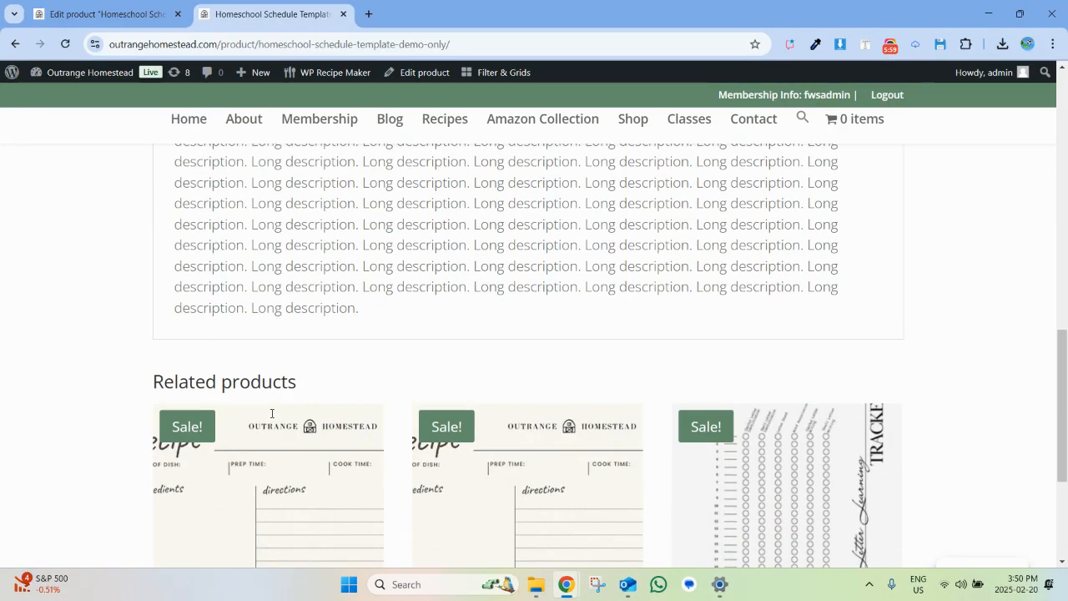
{"action": "scroll", "coordinate": [272, 416], "scroll_direction": "up", "scroll_amount": 7}
{"action": "scroll", "coordinate": [272, 418], "scroll_direction": "up", "scroll_amount": 1}
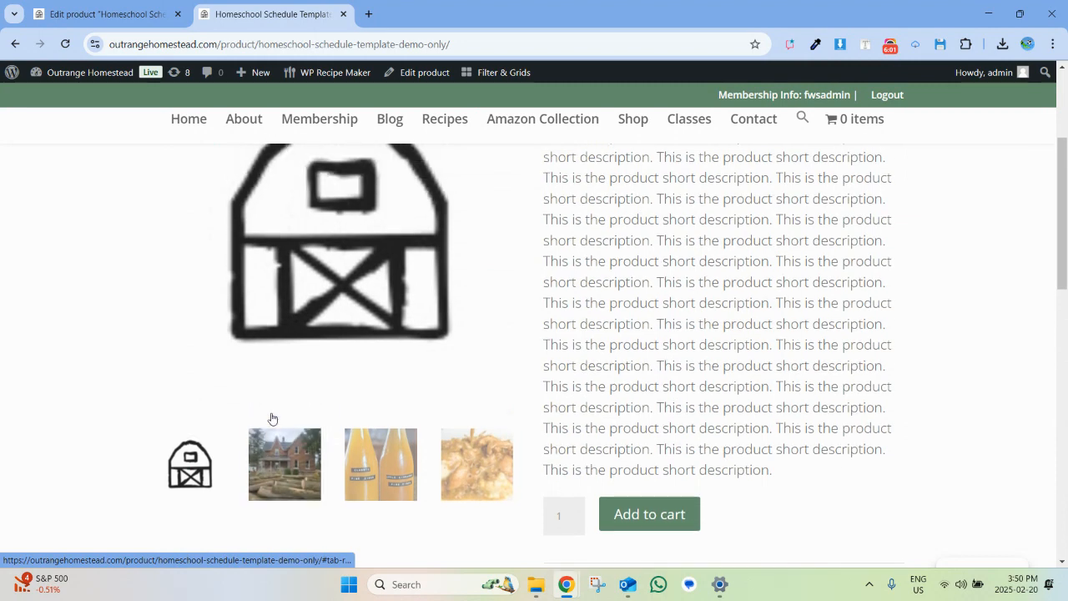
{"action": "scroll", "coordinate": [281, 432], "scroll_direction": "up", "scroll_amount": 2}
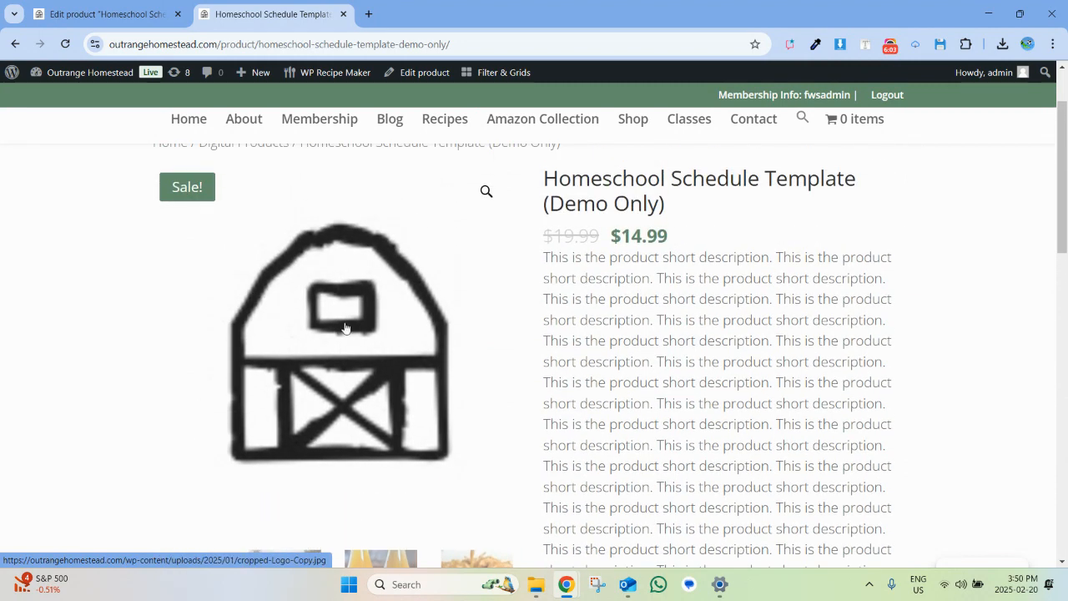
Go through the product's gallery images, view the last one enlarged, and close the enlarged view.
{"action": "scroll", "coordinate": [346, 328], "scroll_direction": "down", "scroll_amount": 2}
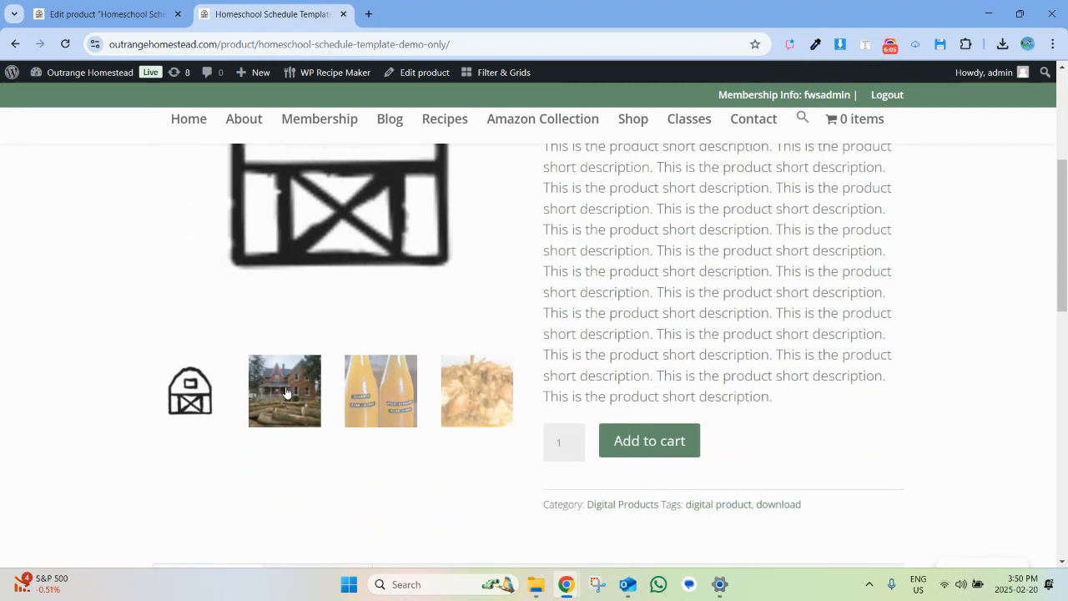
{"action": "left_click", "coordinate": [286, 393]}
{"action": "left_click", "coordinate": [381, 509]}
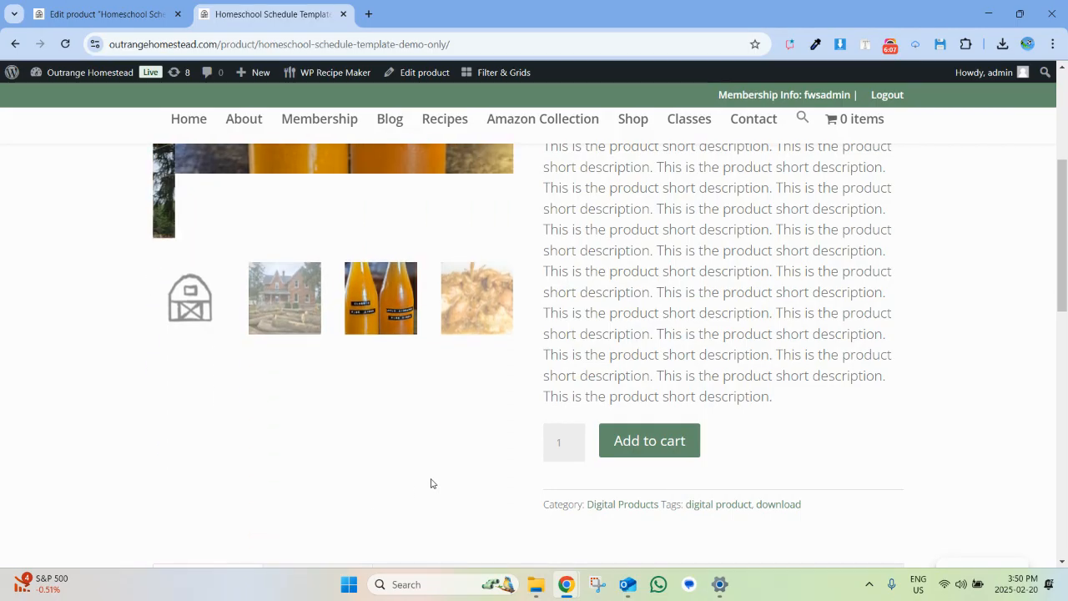
{"action": "left_click", "coordinate": [486, 245]}
{"action": "scroll", "coordinate": [487, 243], "scroll_direction": "up", "scroll_amount": 4}
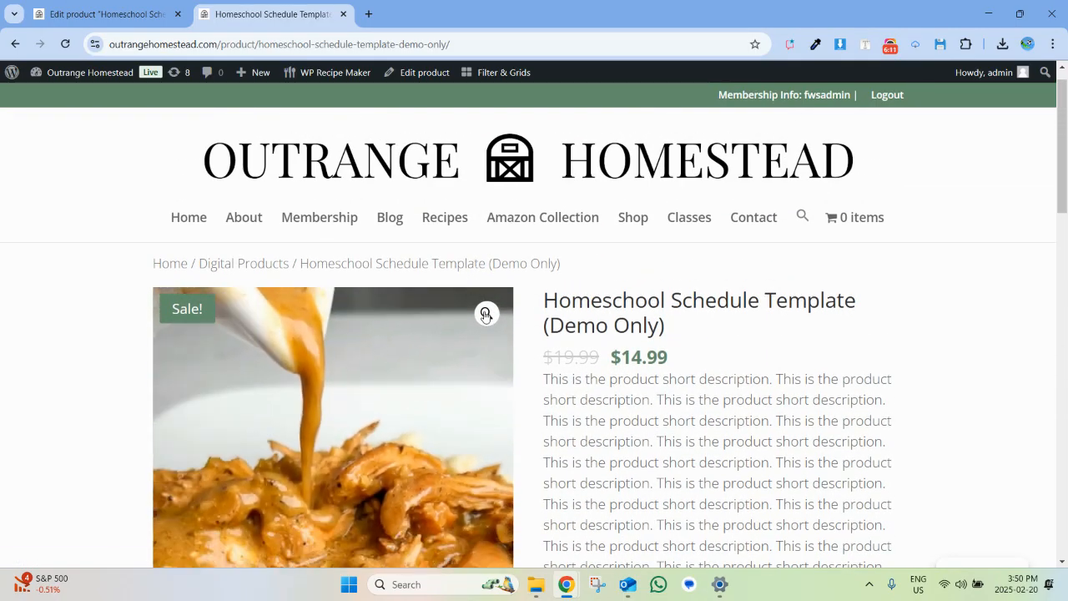
{"action": "left_click", "coordinate": [485, 315]}
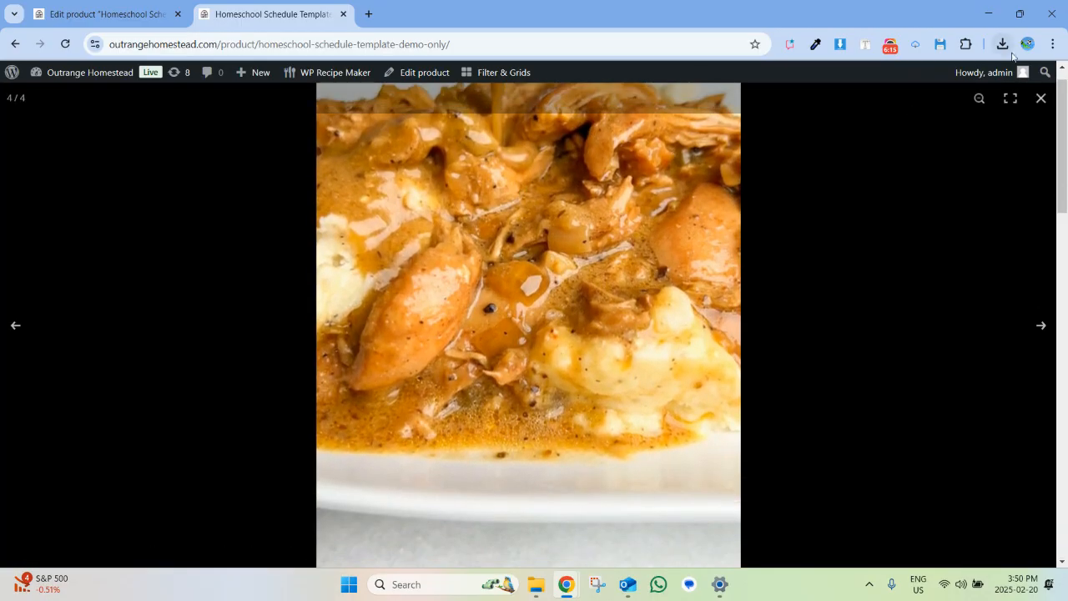
{"action": "left_click", "coordinate": [1041, 100]}
Add one Homeschool Schedule Template (Demo Only) to the cart and proceed to checkout.
{"action": "scroll", "coordinate": [623, 410], "scroll_direction": "down", "scroll_amount": 4}
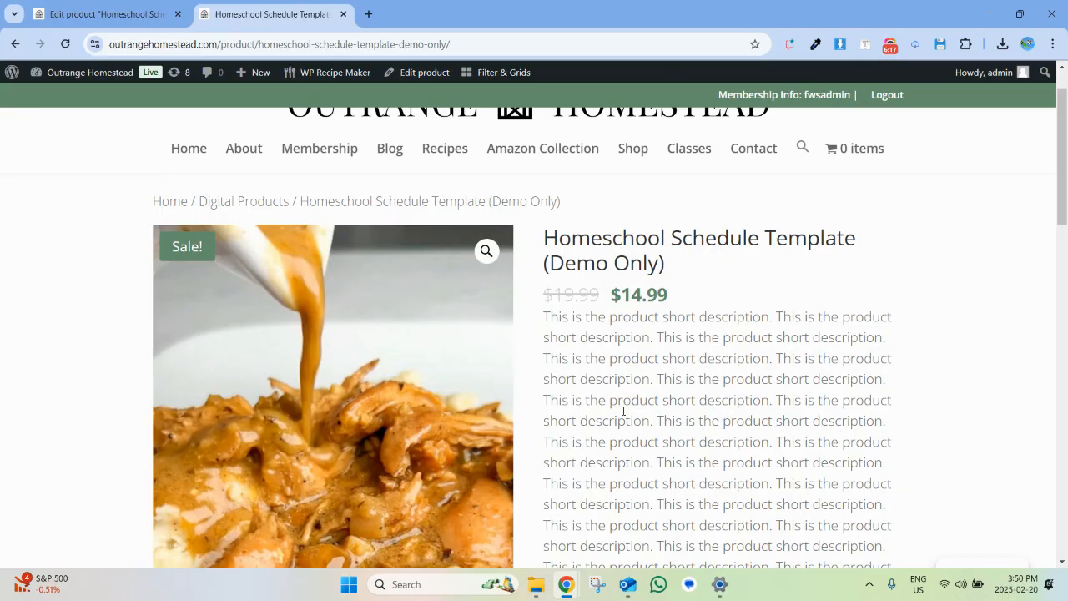
{"action": "scroll", "coordinate": [624, 411], "scroll_direction": "down", "scroll_amount": 2}
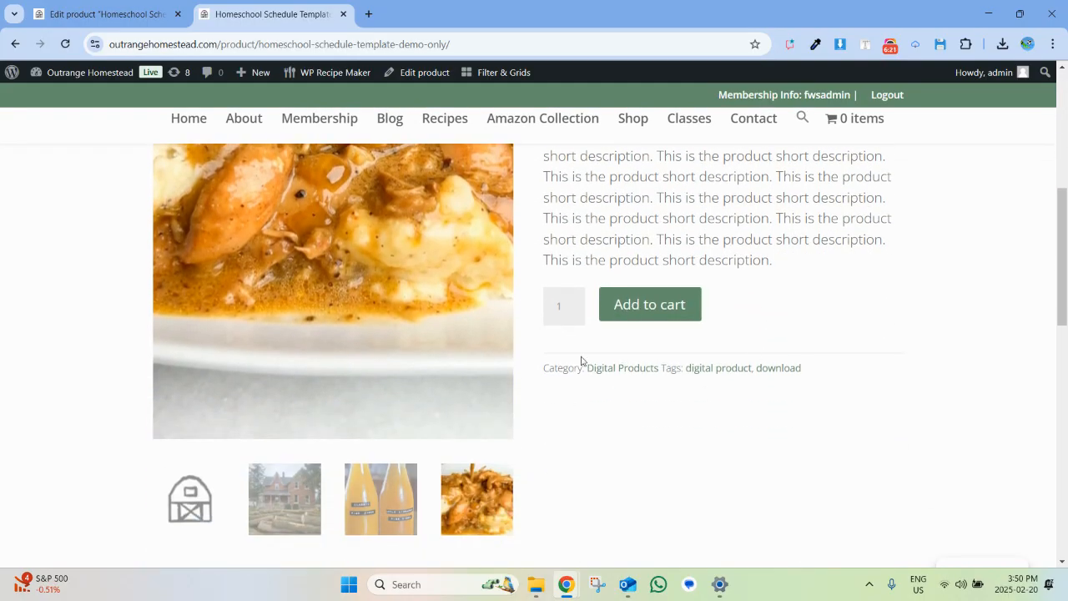
{"action": "left_click", "coordinate": [628, 305]}
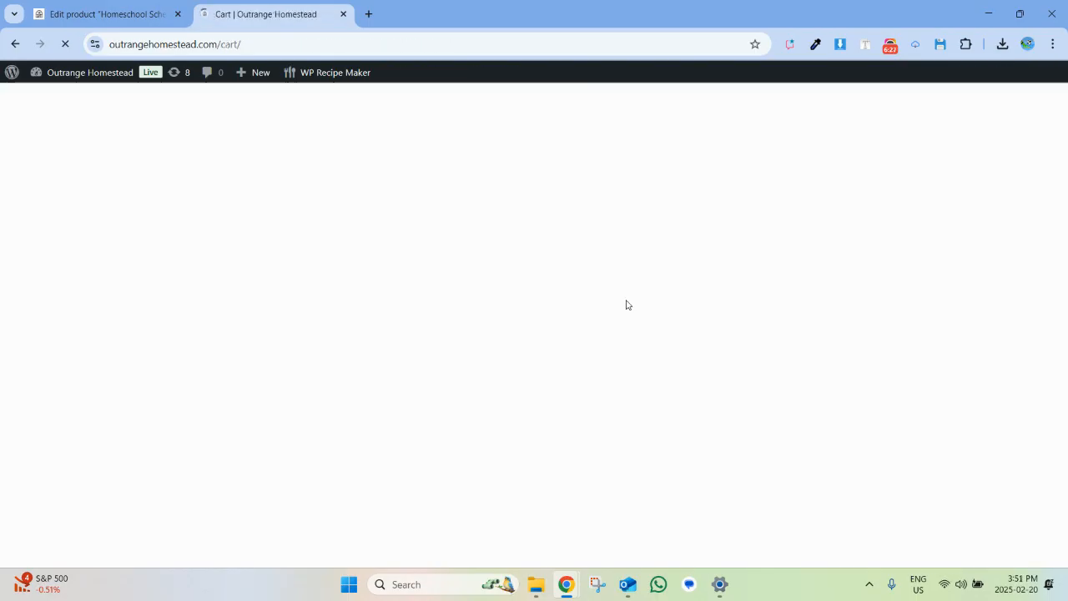
{"action": "scroll", "coordinate": [490, 323], "scroll_direction": "down", "scroll_amount": 2}
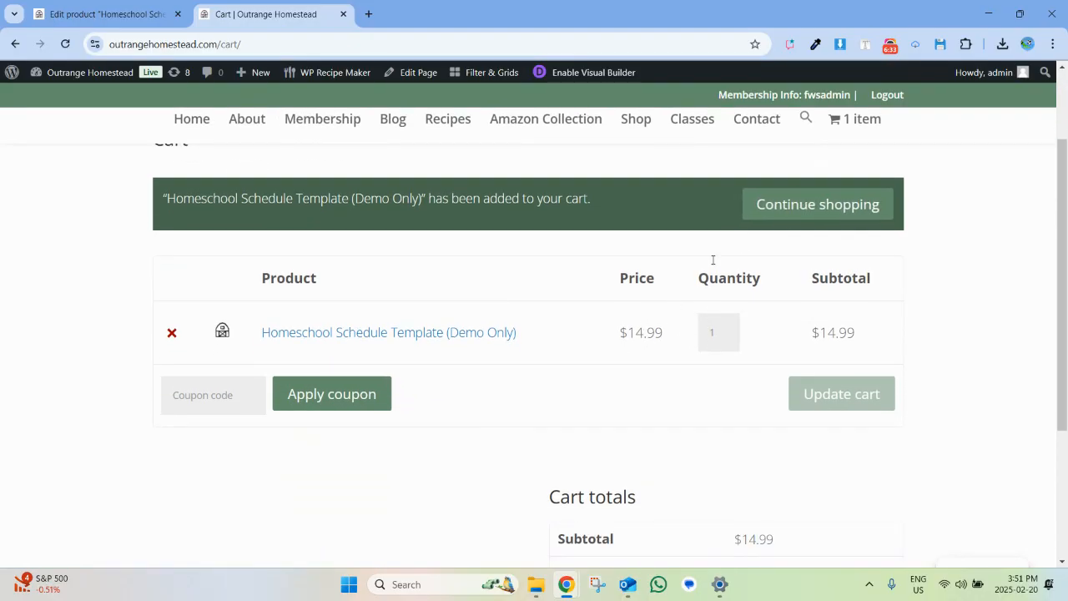
{"action": "scroll", "coordinate": [796, 305], "scroll_direction": "down", "scroll_amount": 3}
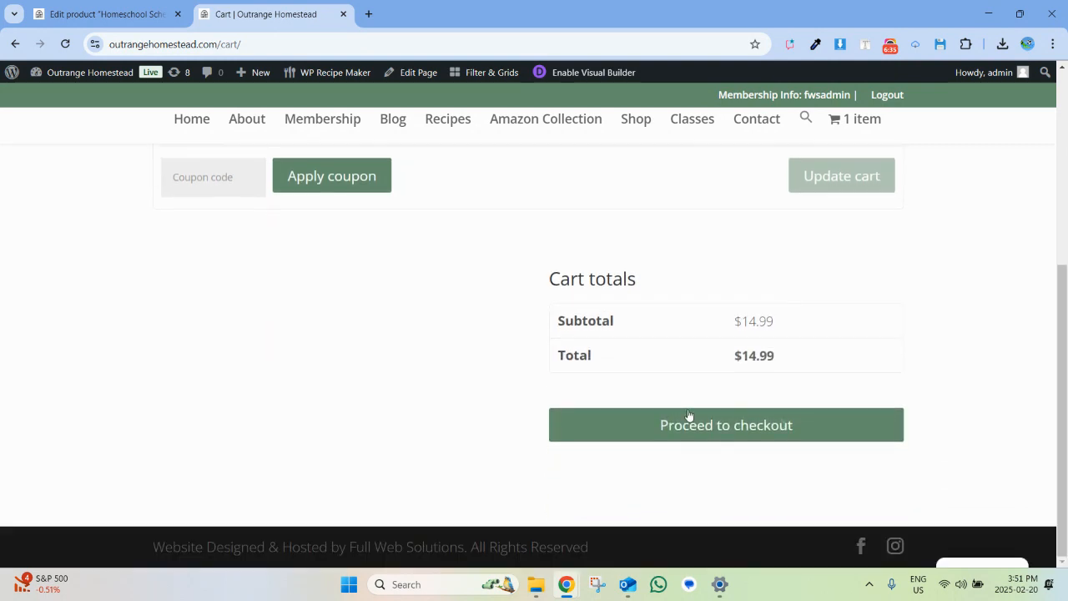
{"action": "left_click", "coordinate": [753, 425]}
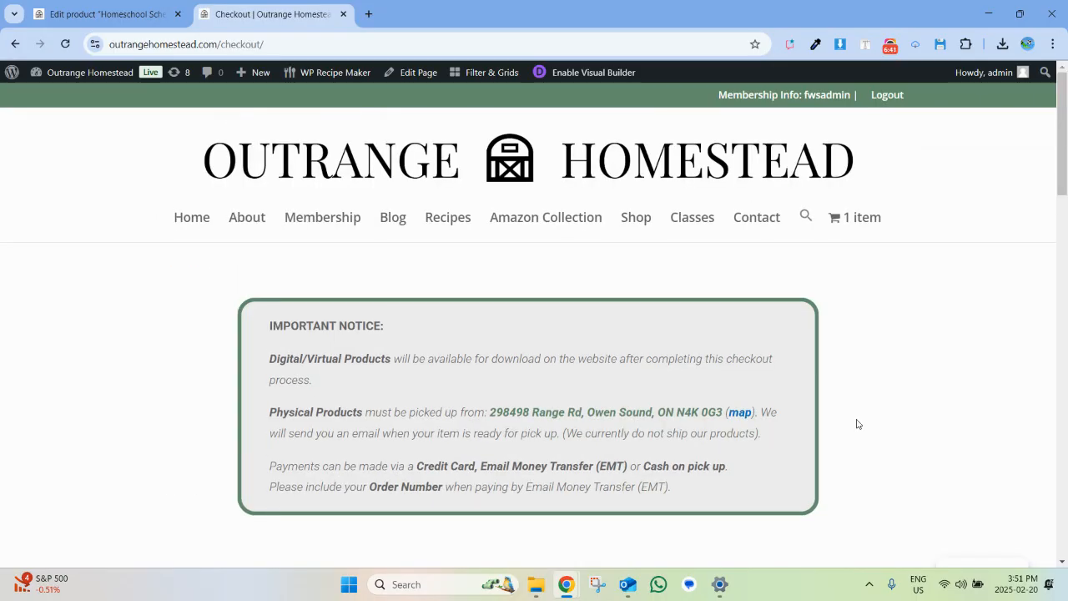
Review the checkout form and select Cash on pick up or Email Money Transfer (EMT) as the payment method.
{"action": "scroll", "coordinate": [857, 424], "scroll_direction": "down", "scroll_amount": 7}
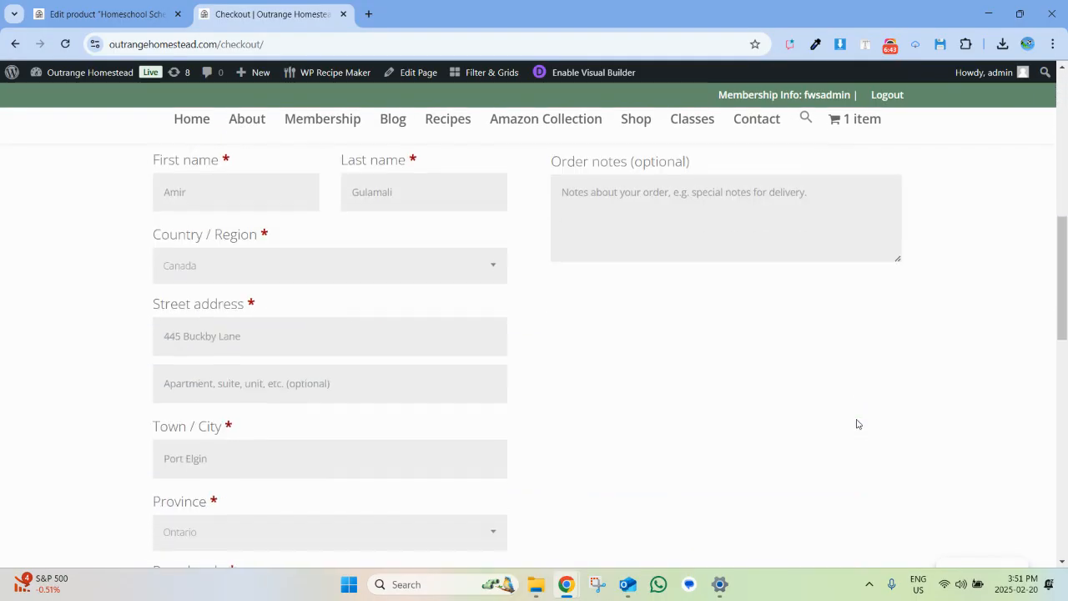
{"action": "scroll", "coordinate": [857, 424], "scroll_direction": "down", "scroll_amount": 7}
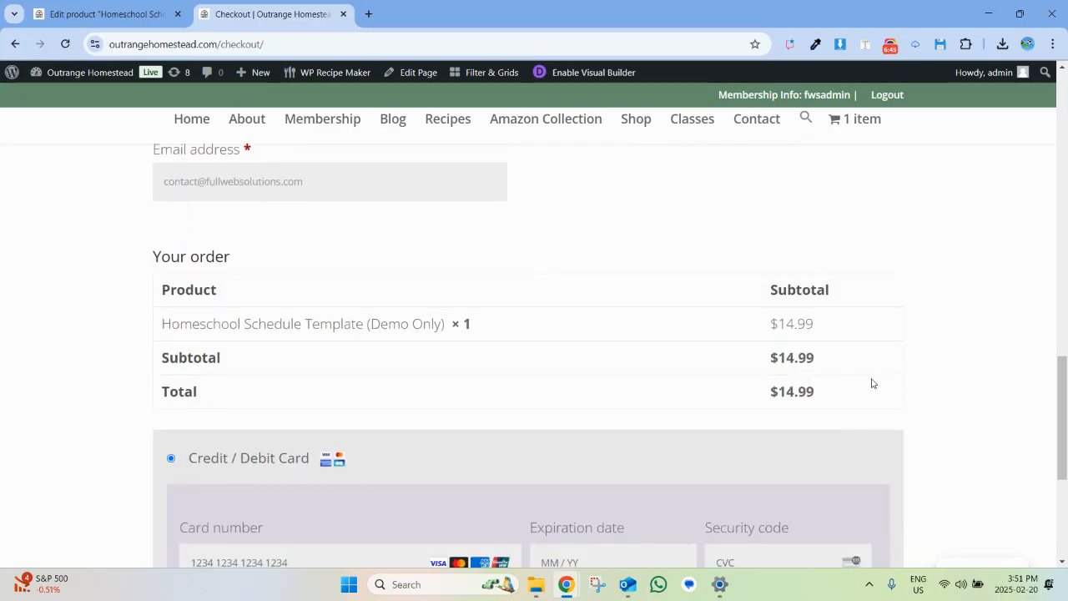
{"action": "scroll", "coordinate": [872, 383], "scroll_direction": "down", "scroll_amount": 2}
{"action": "scroll", "coordinate": [344, 423], "scroll_direction": "down", "scroll_amount": 3}
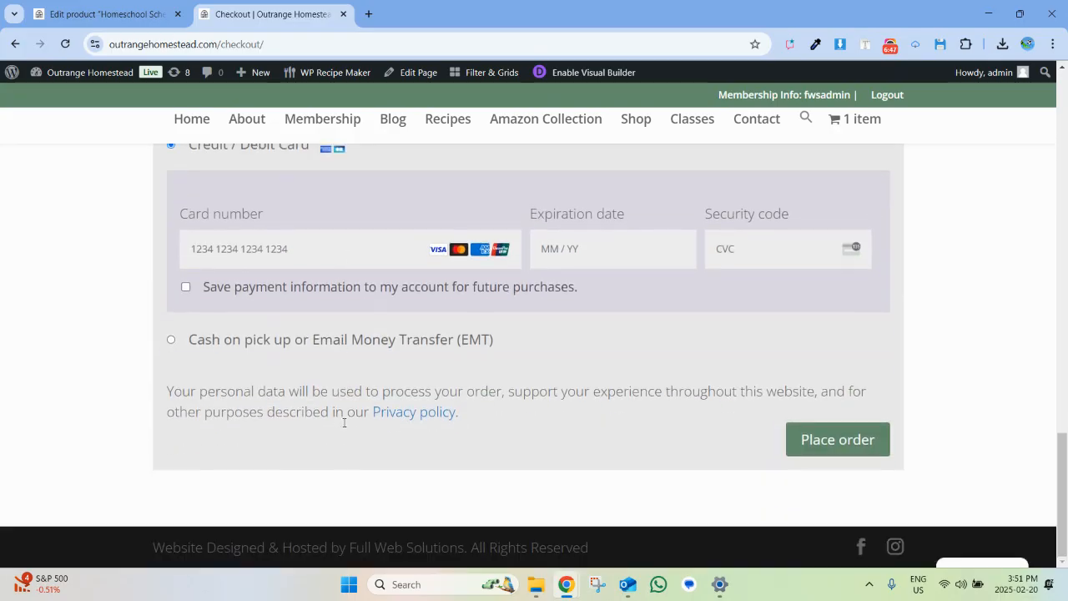
{"action": "left_click", "coordinate": [172, 342]}
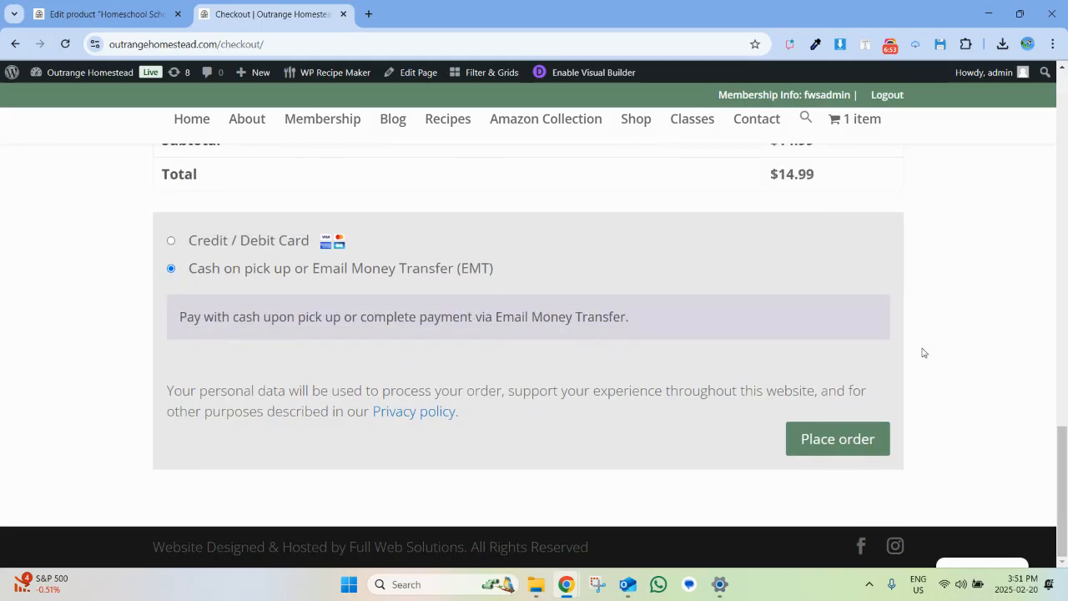
Leave the checkout without placing the order and return to the Shop page.
{"action": "scroll", "coordinate": [923, 352], "scroll_direction": "up", "scroll_amount": 15}
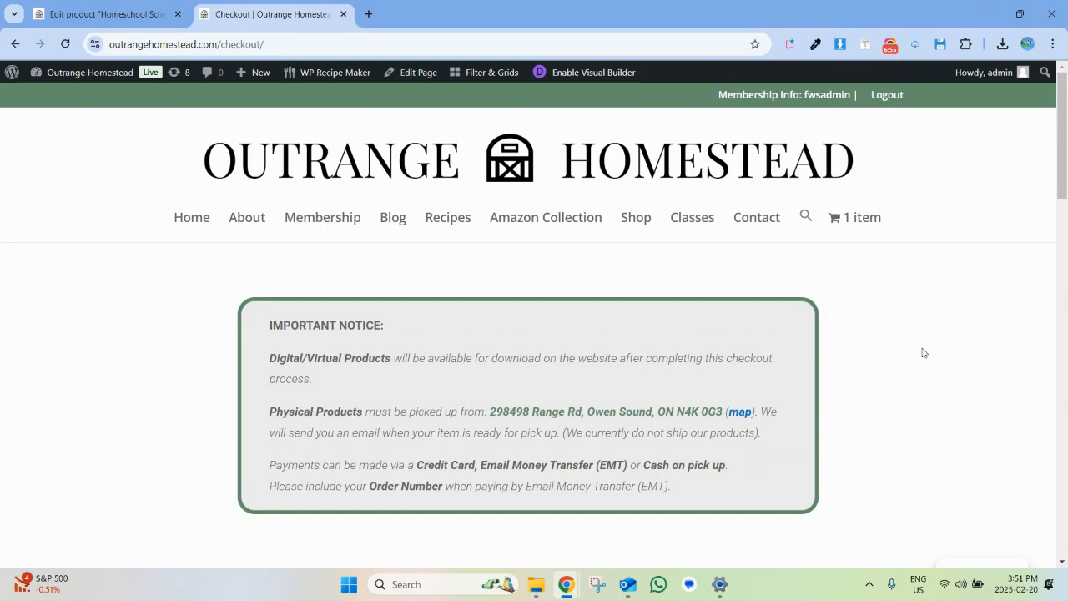
{"action": "left_click", "coordinate": [639, 219]}
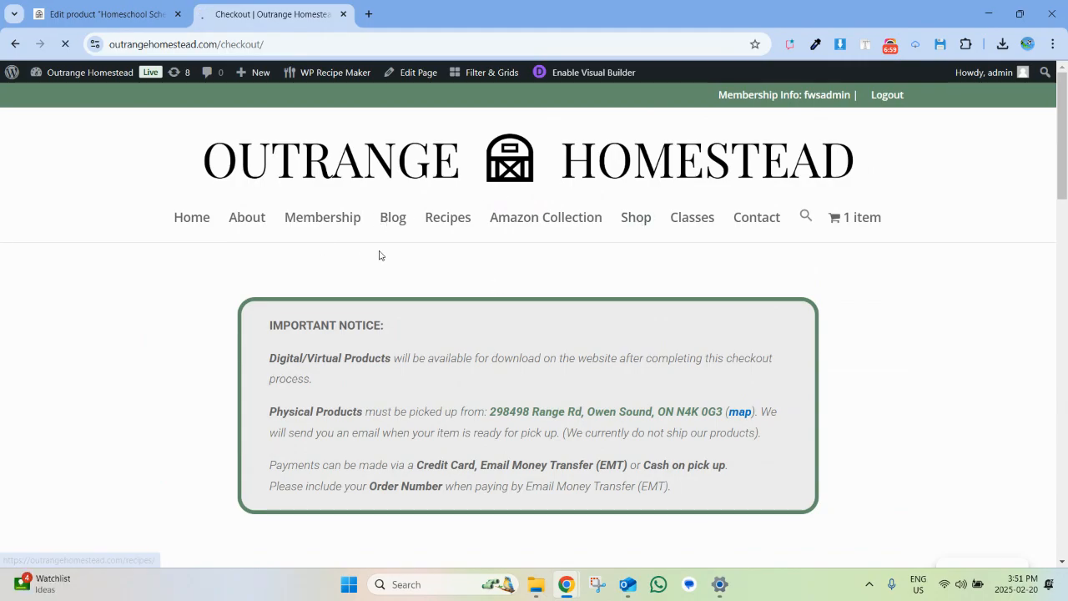